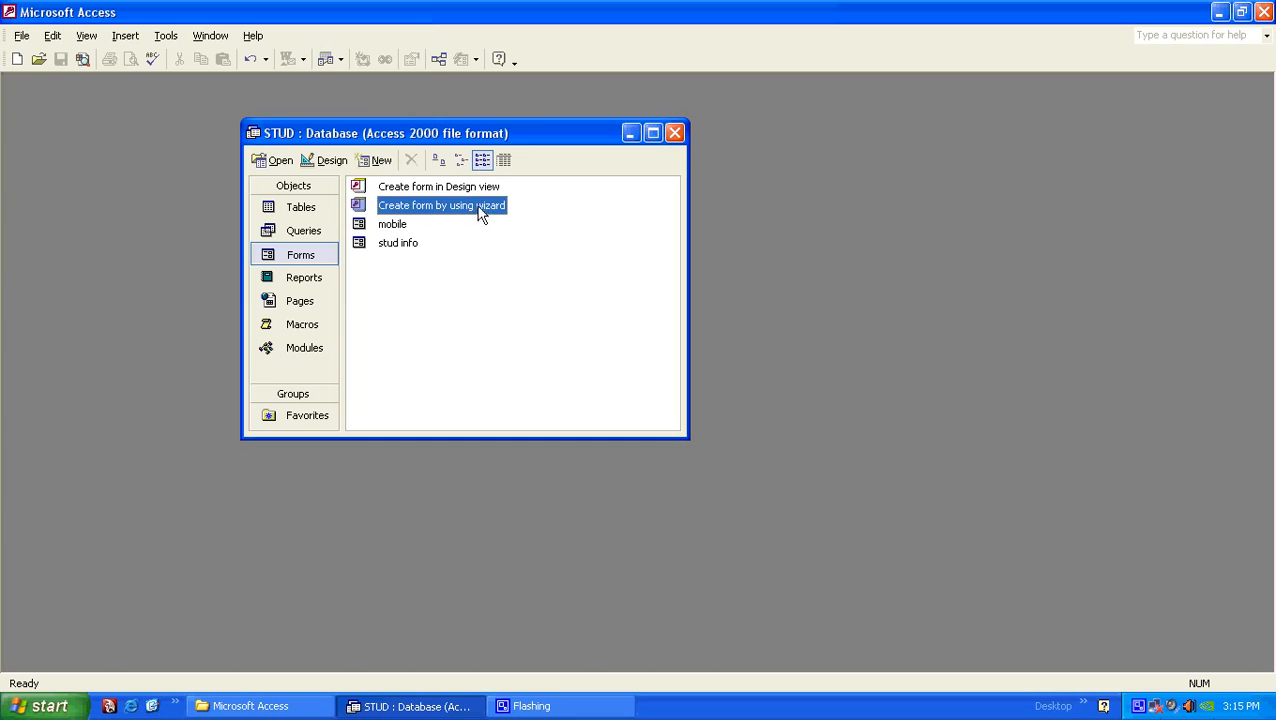
Step: Create a blank form in Design view and arrange the form window and the toolbox side by side
click(490, 192)
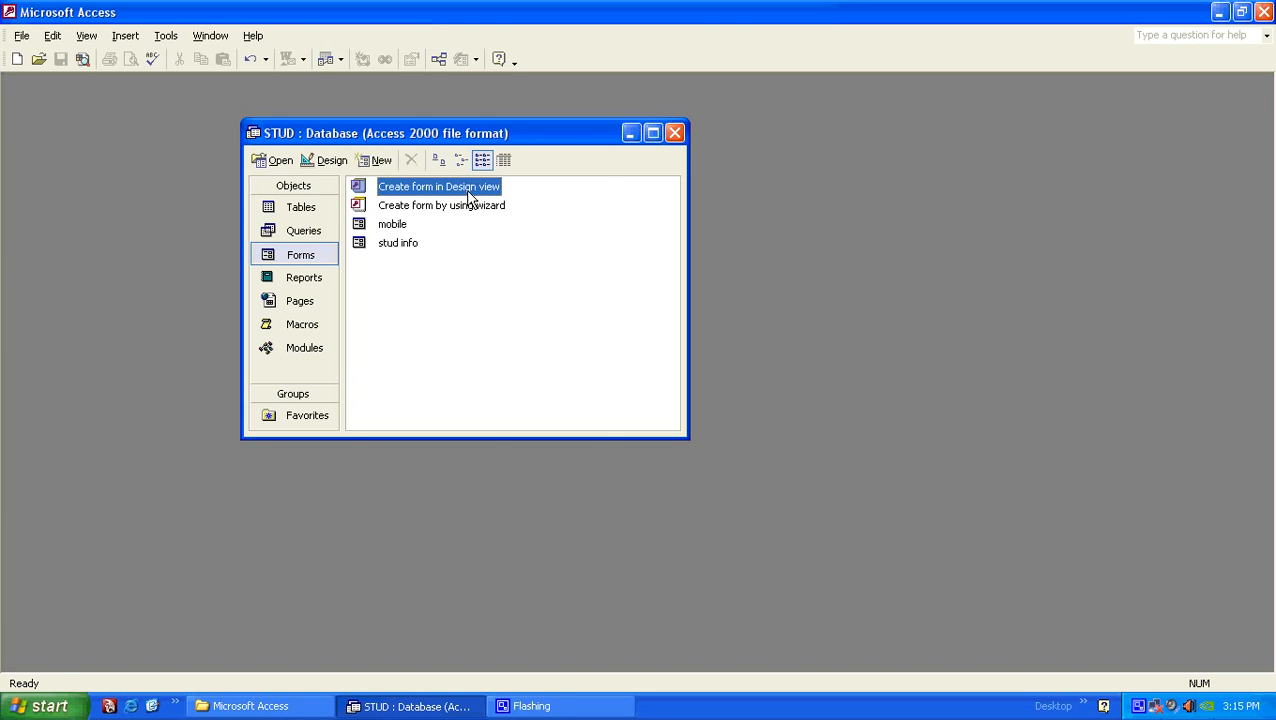
double_click(470, 192)
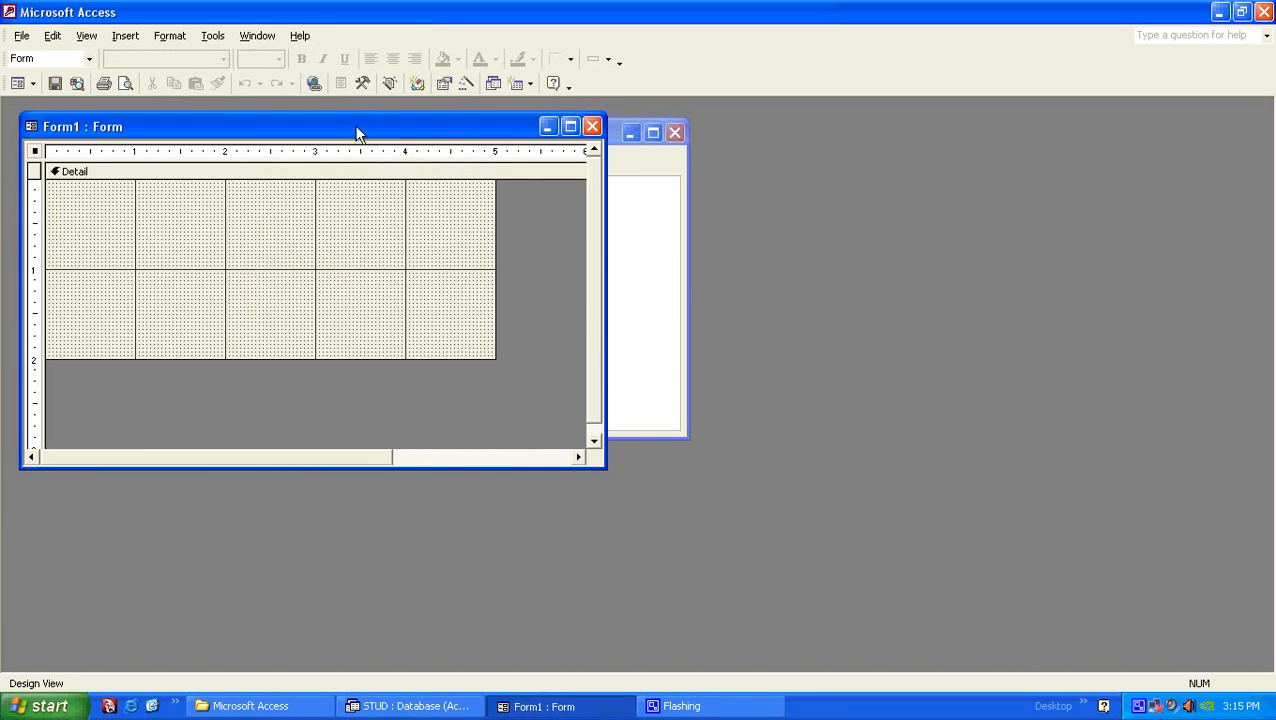
drag(357, 126, 564, 117)
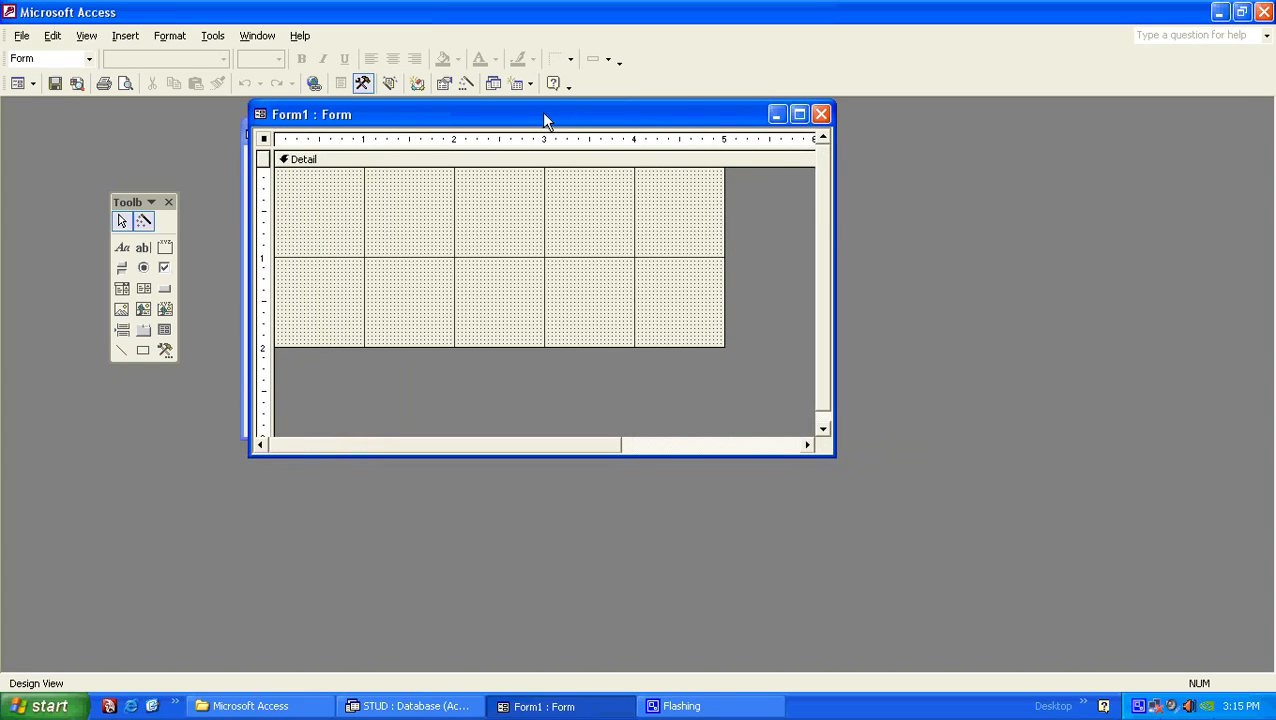
drag(135, 202, 155, 190)
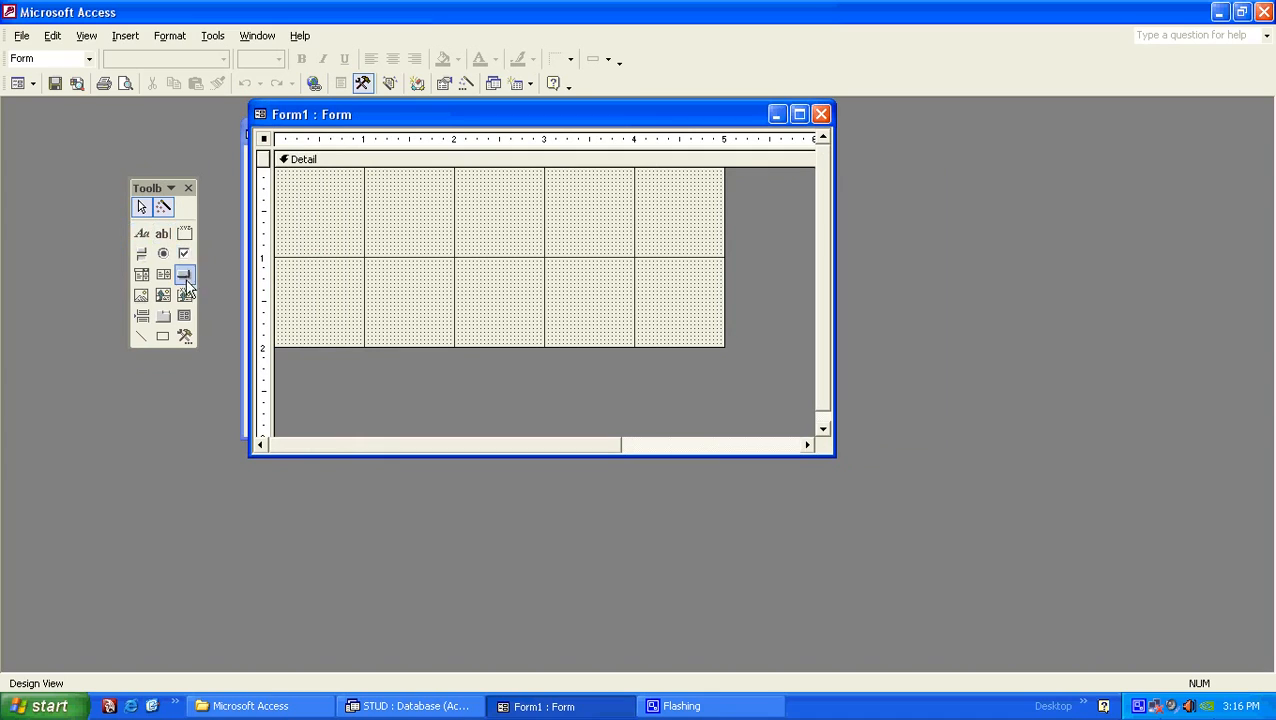
Step: Draw an unbound text box spanning about 2 to 3.5 on the horizontal ruler in the Detail section and delete its attached label
click(141, 233)
drag(355, 212, 451, 234)
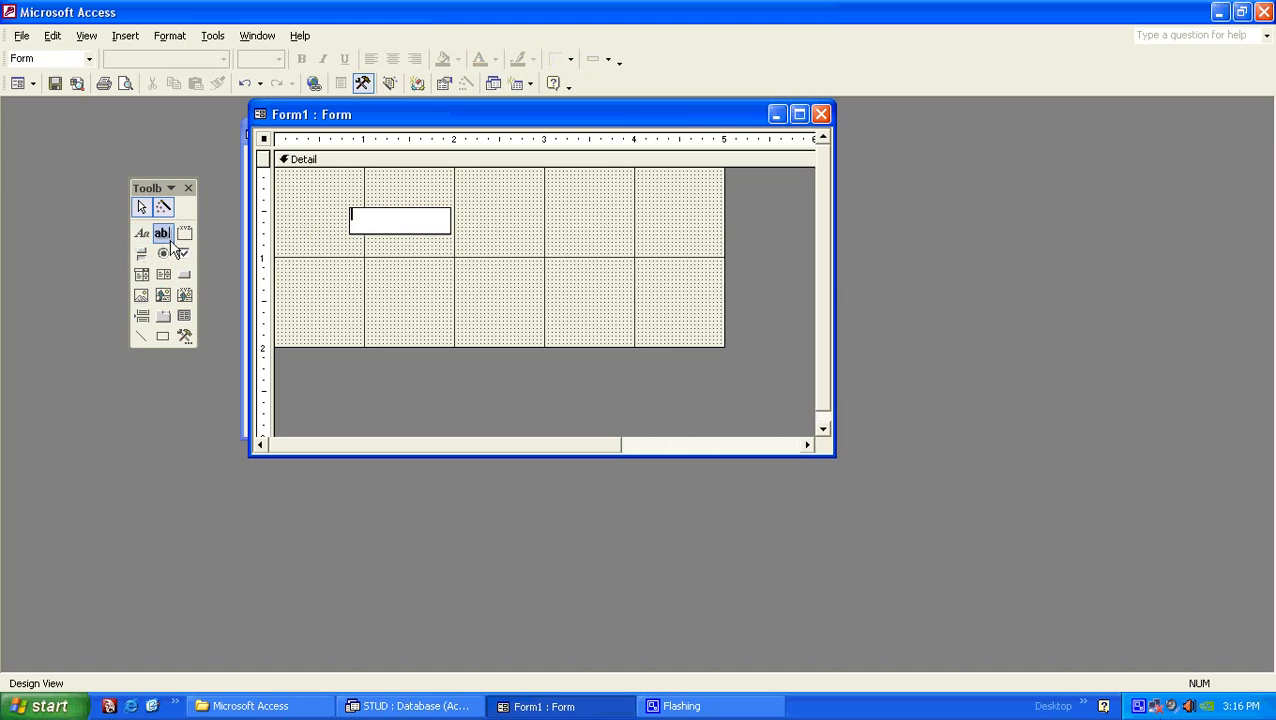
click(162, 233)
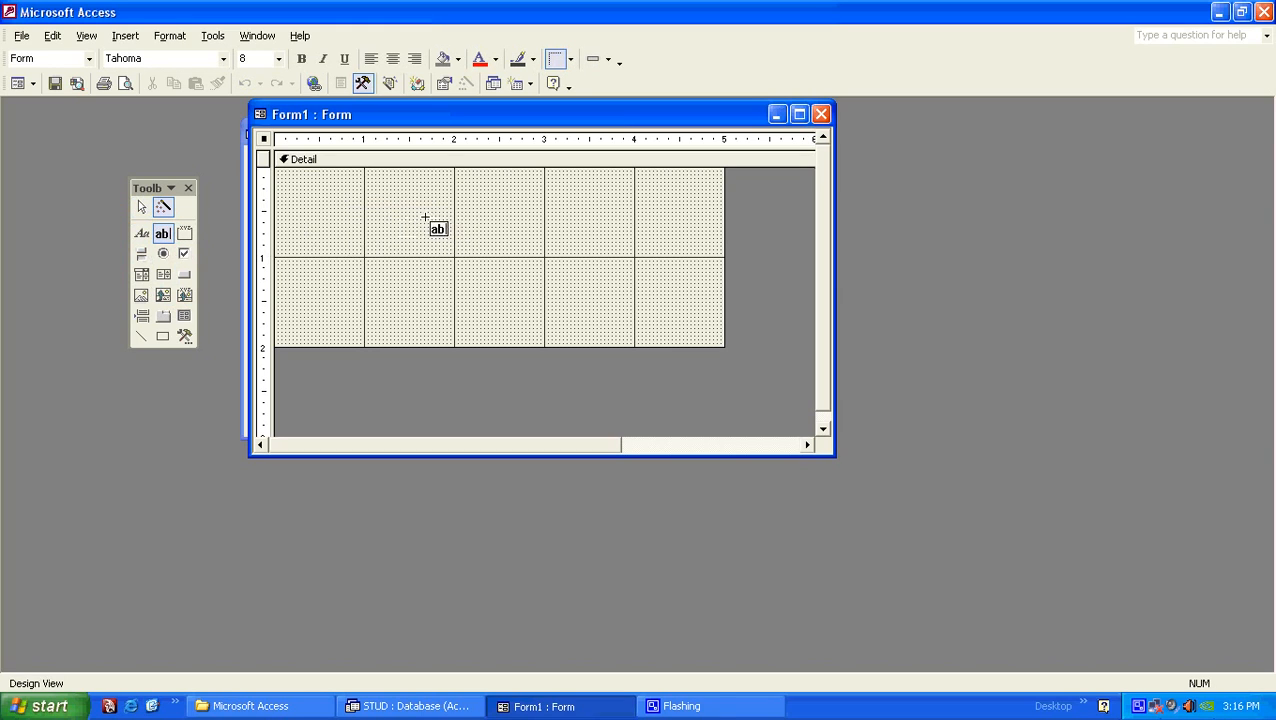
drag(447, 212, 578, 234)
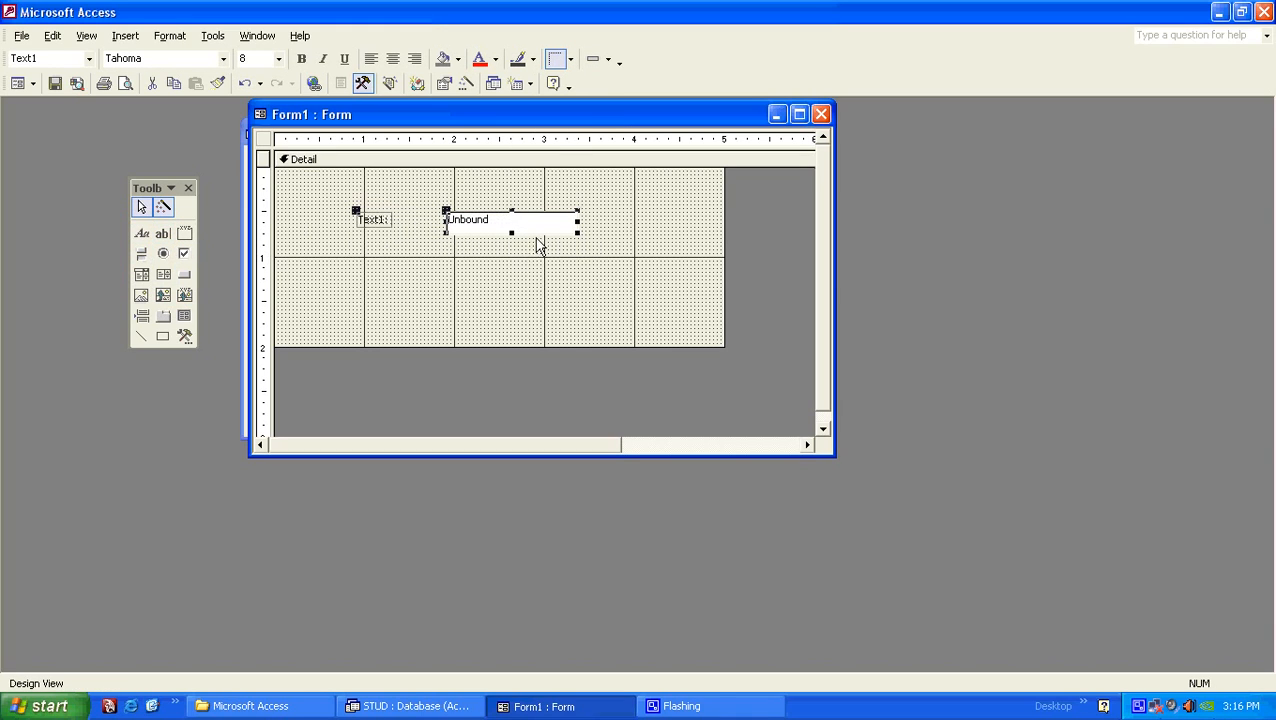
click(498, 222)
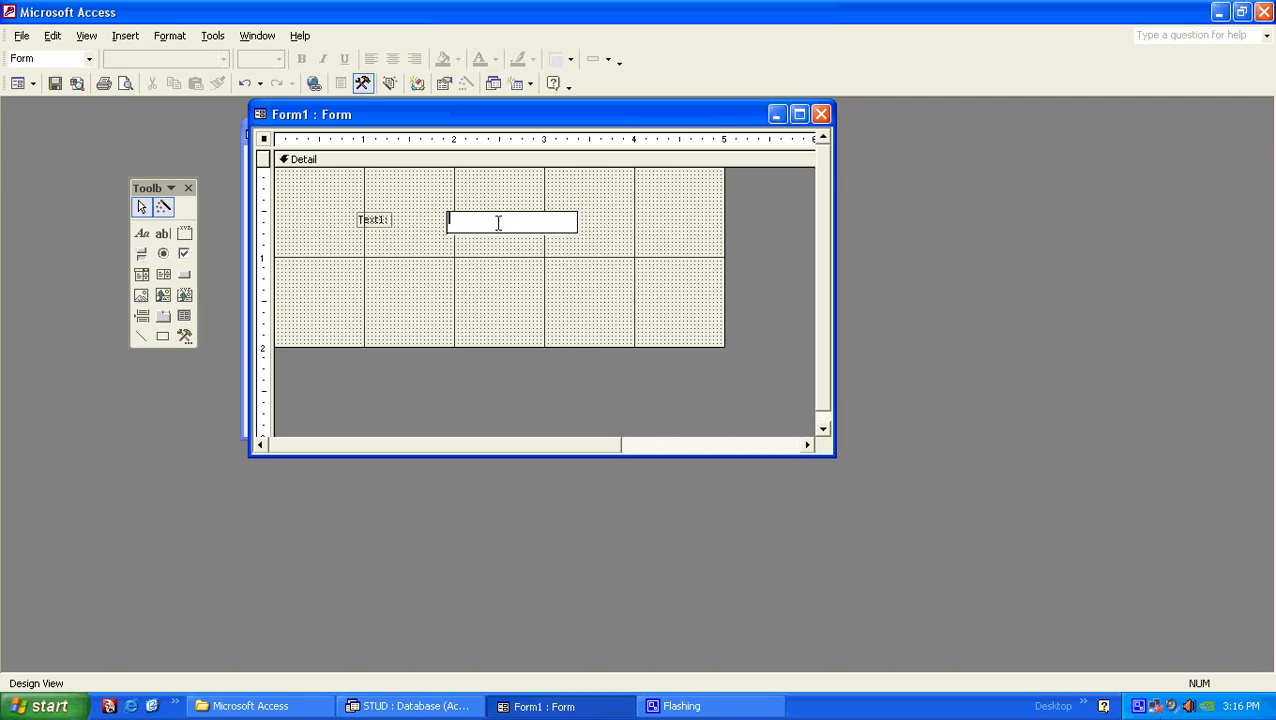
click(376, 222)
key(Delete)
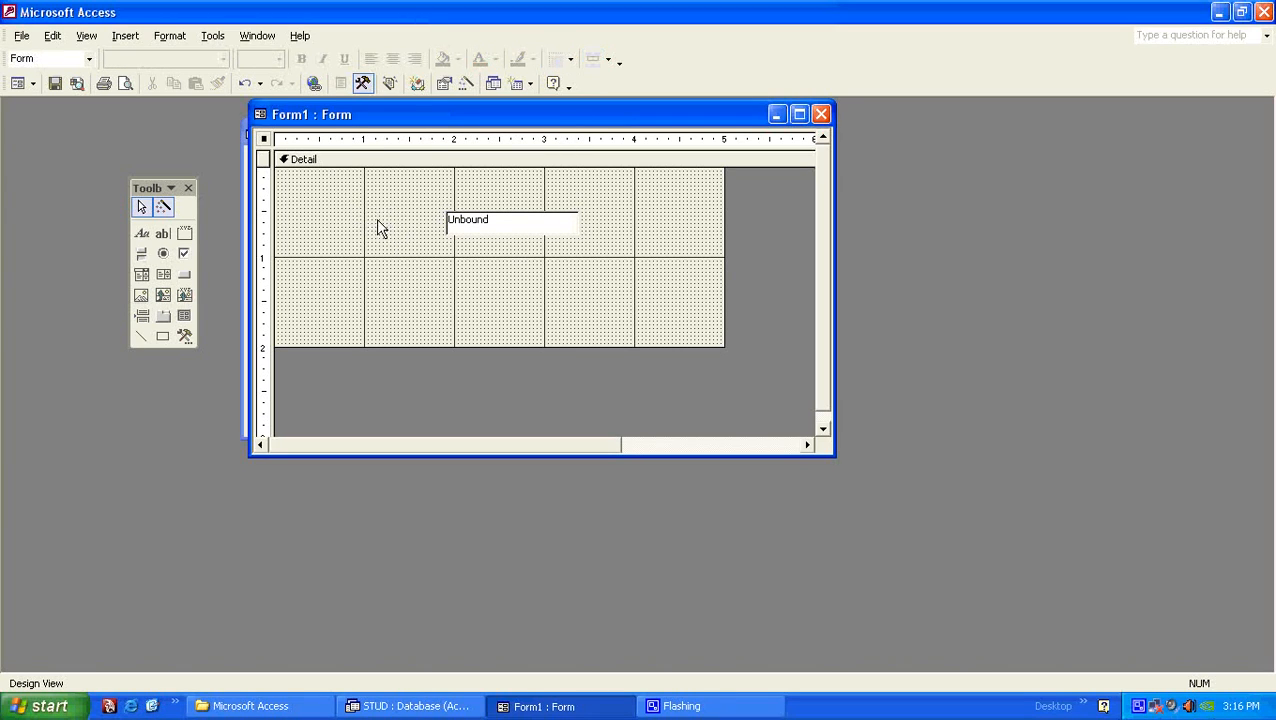
Step: Add a label reading "name" just before the unbound text box, starting near the 1 mark of the horizontal ruler
click(142, 234)
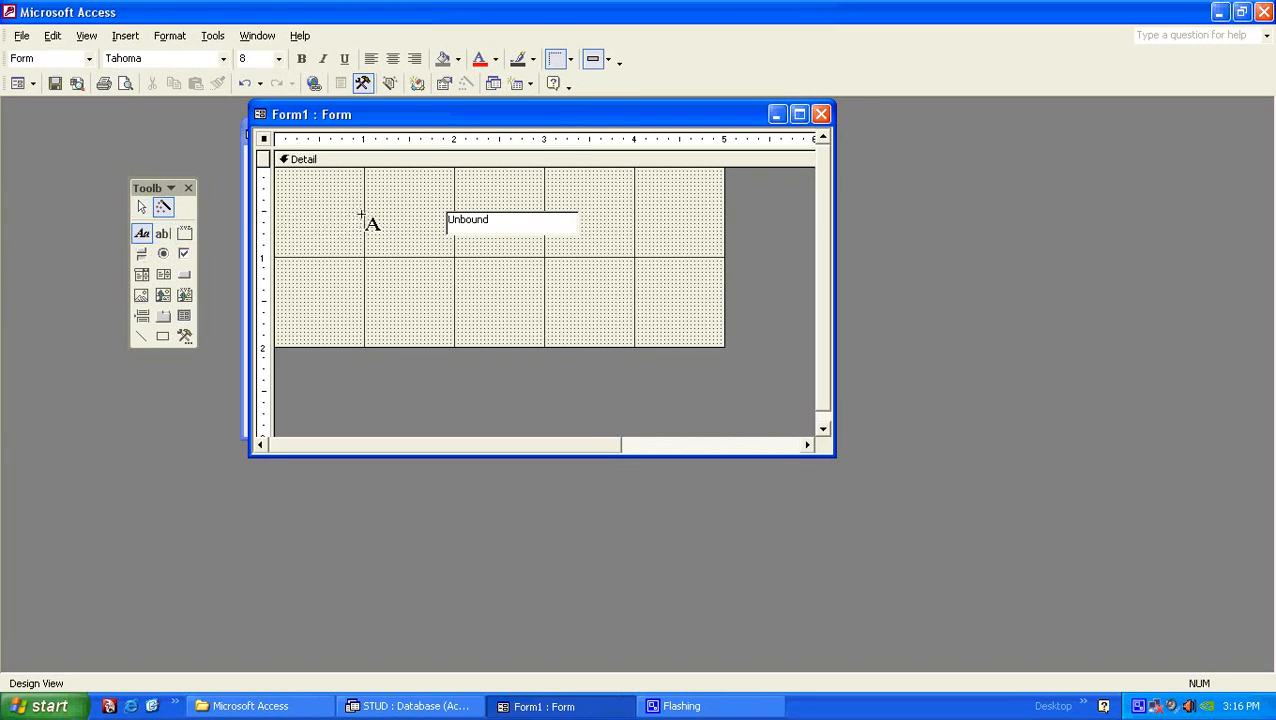
drag(361, 214, 424, 231)
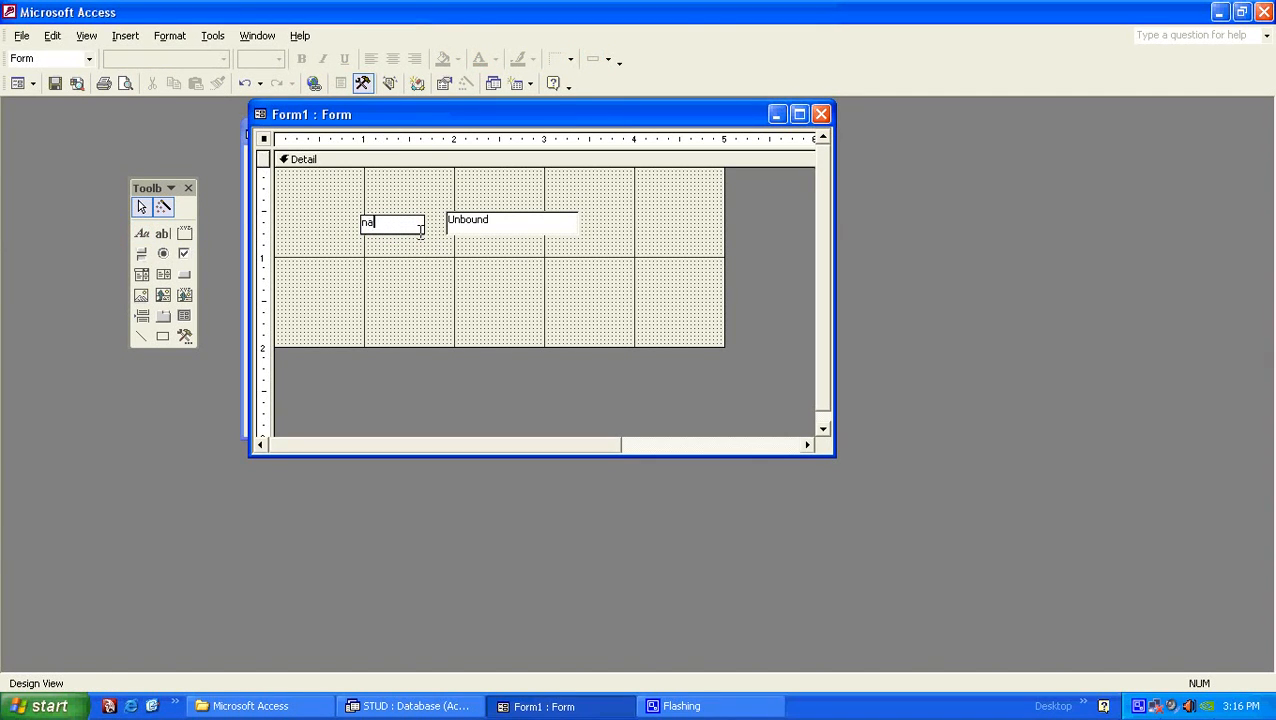
click(511, 221)
click(511, 221)
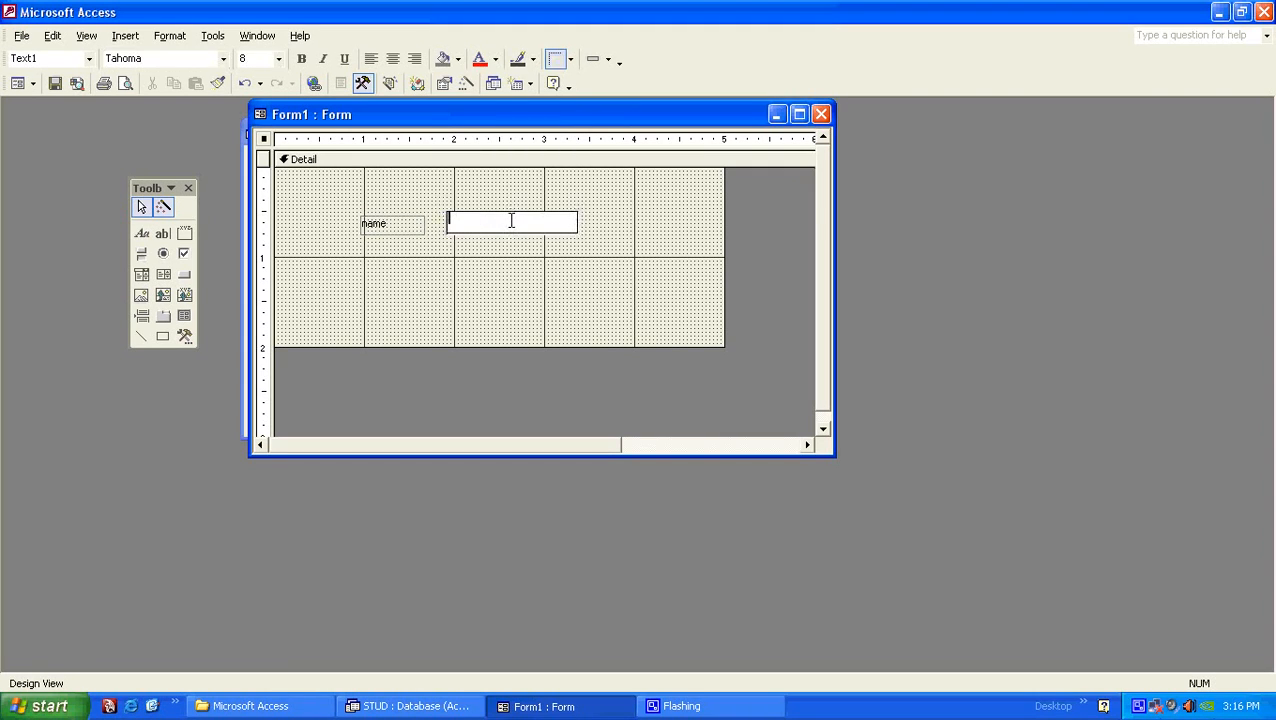
click(387, 229)
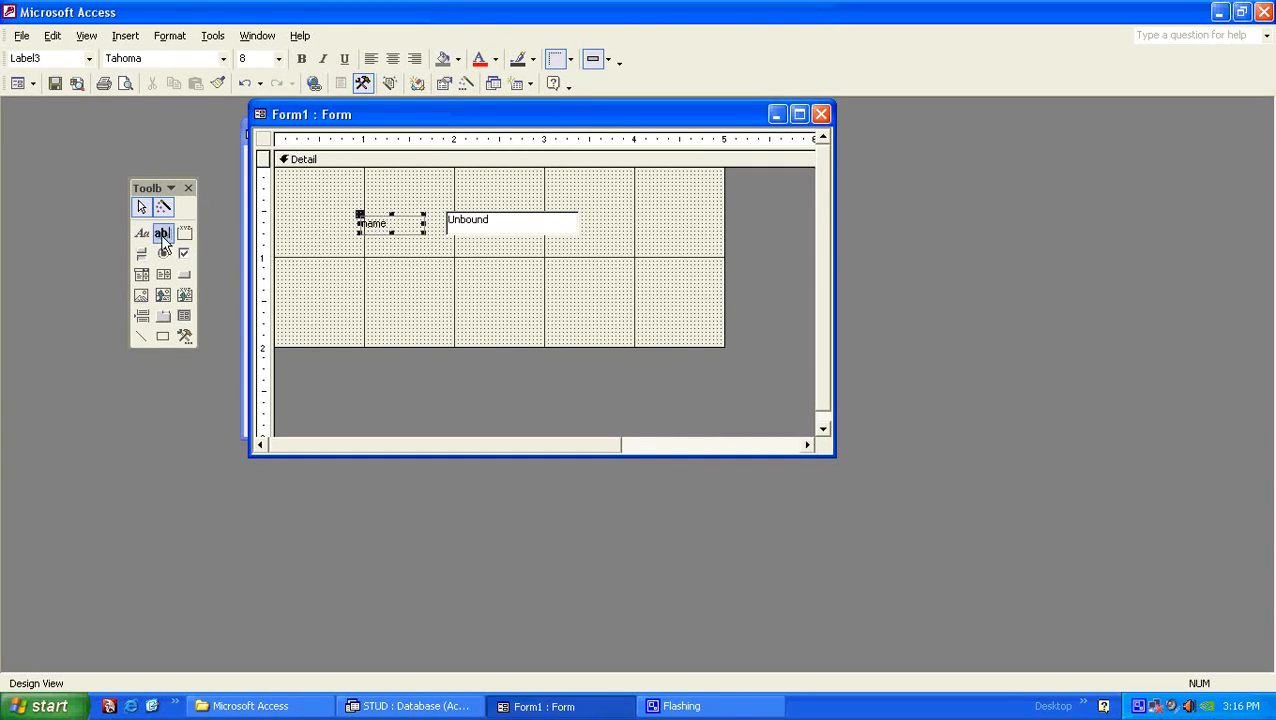
Step: Add an "address" label below the name label and a text box beside it, deleting the text box's attached label
click(146, 243)
drag(357, 259, 421, 271)
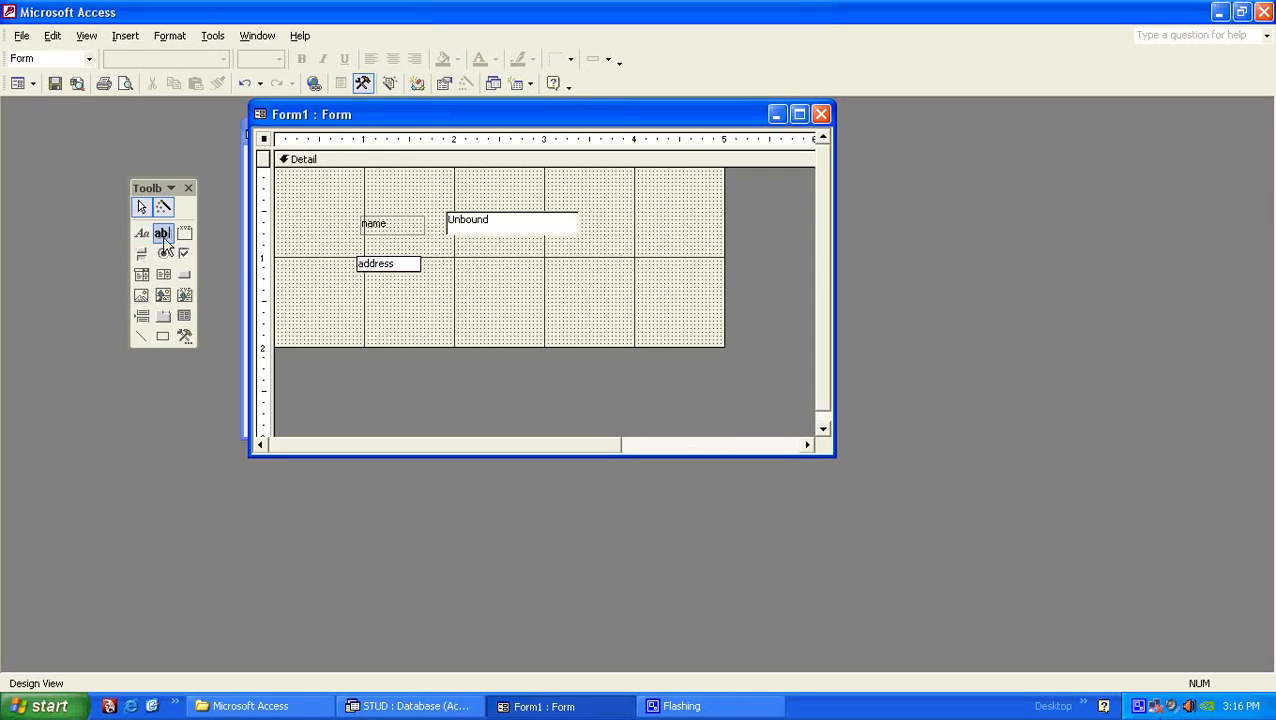
click(163, 236)
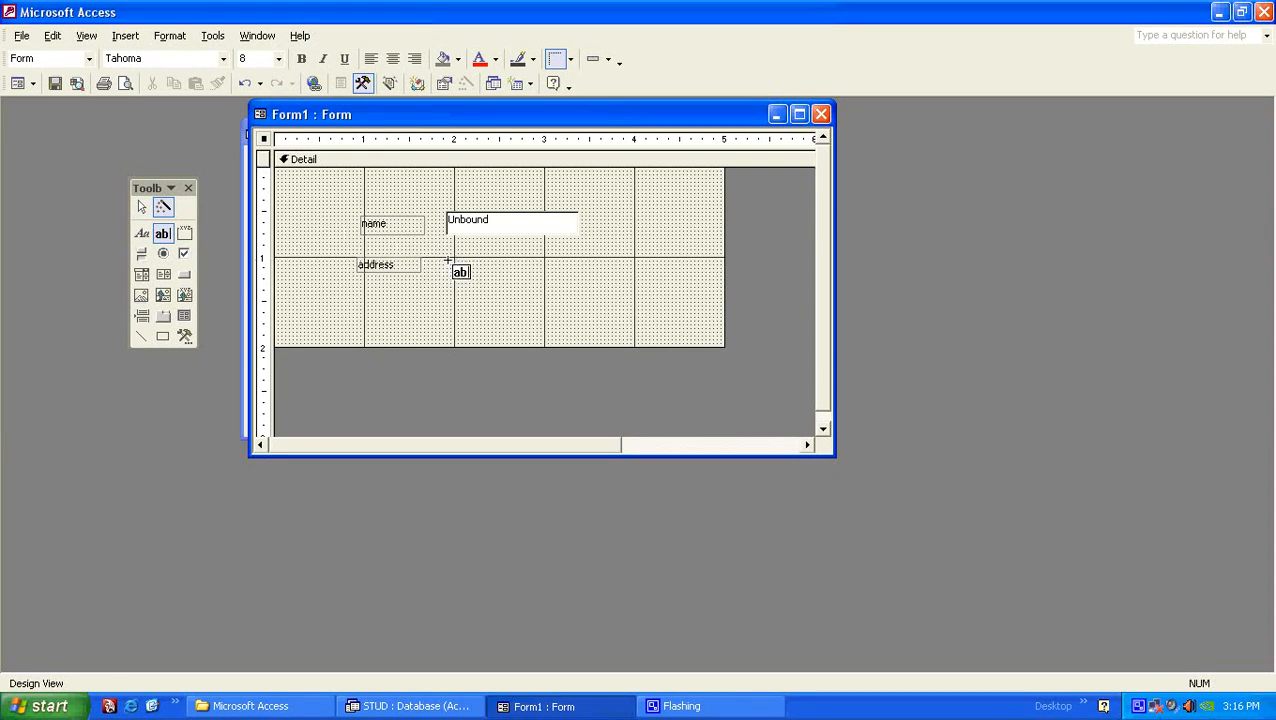
drag(447, 260, 570, 271)
click(380, 268)
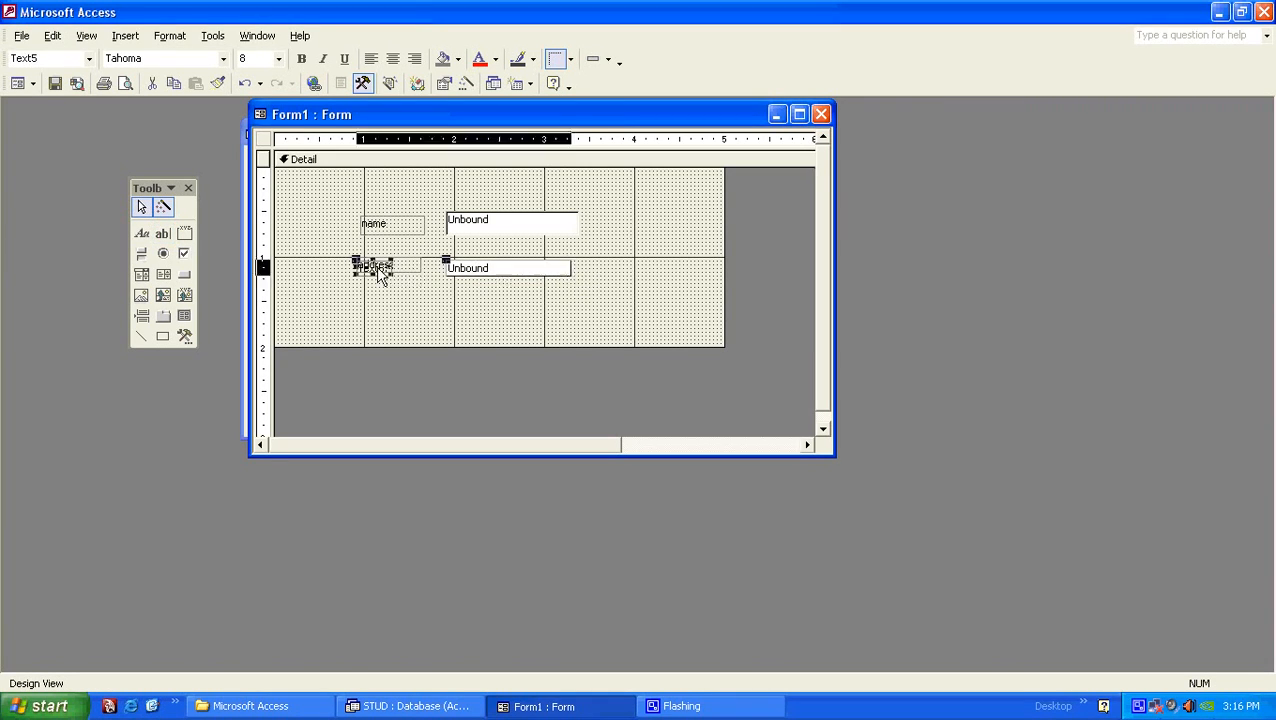
key(Delete)
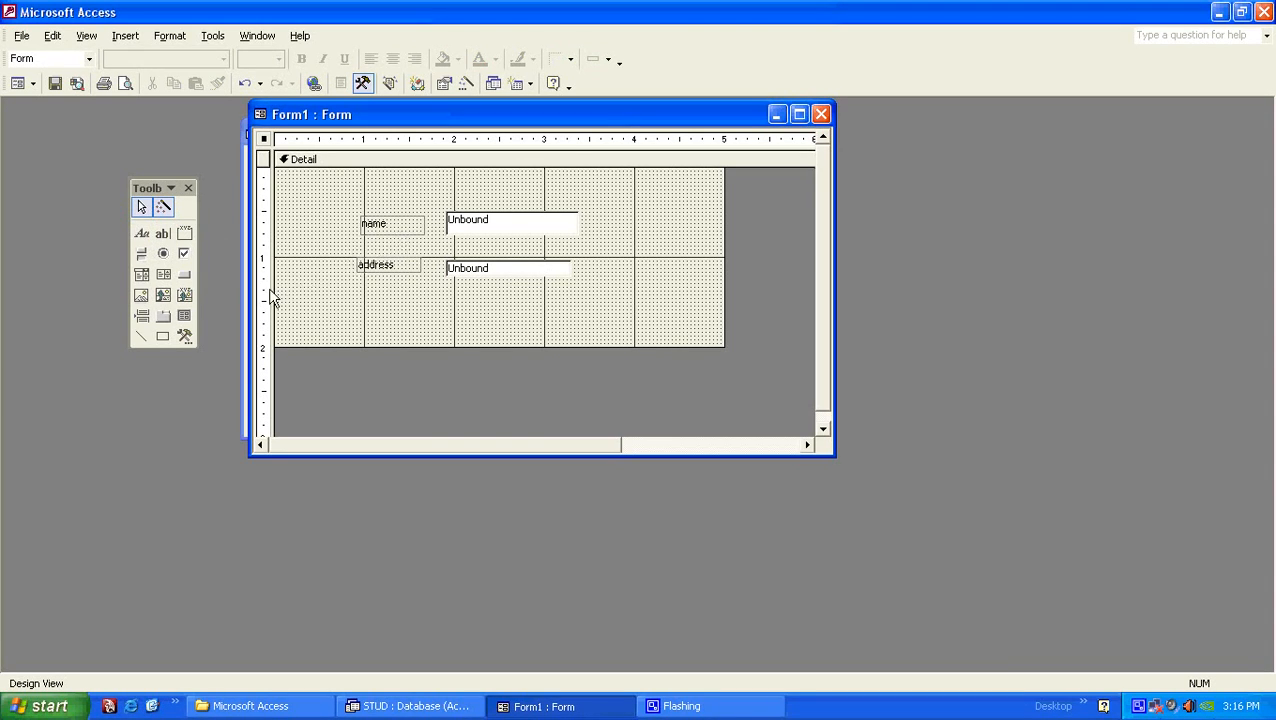
click(163, 274)
click(184, 274)
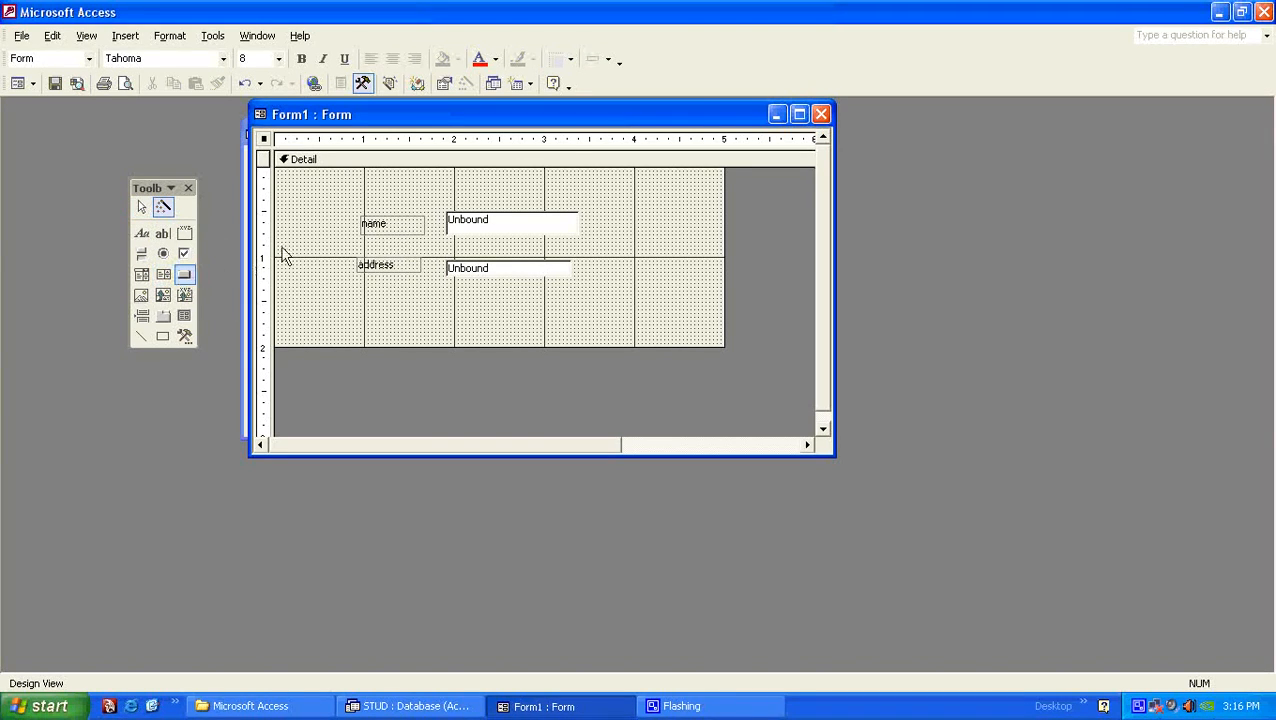
click(494, 222)
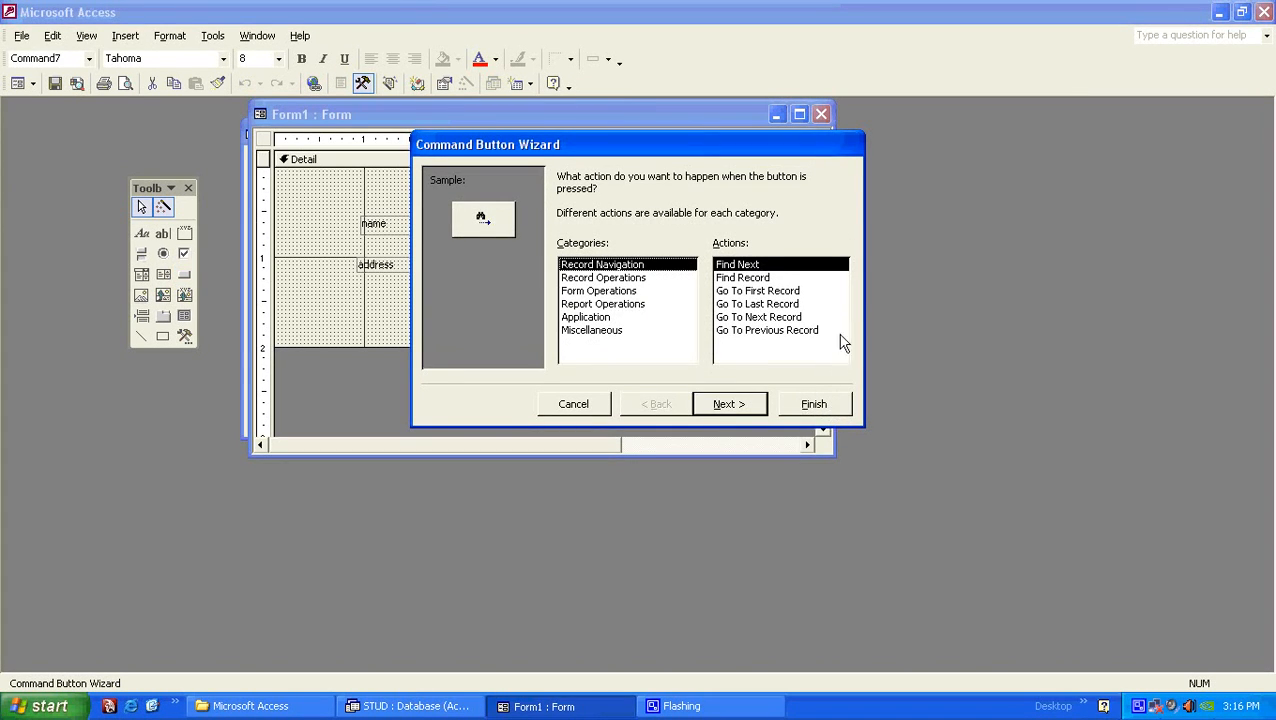
click(586, 408)
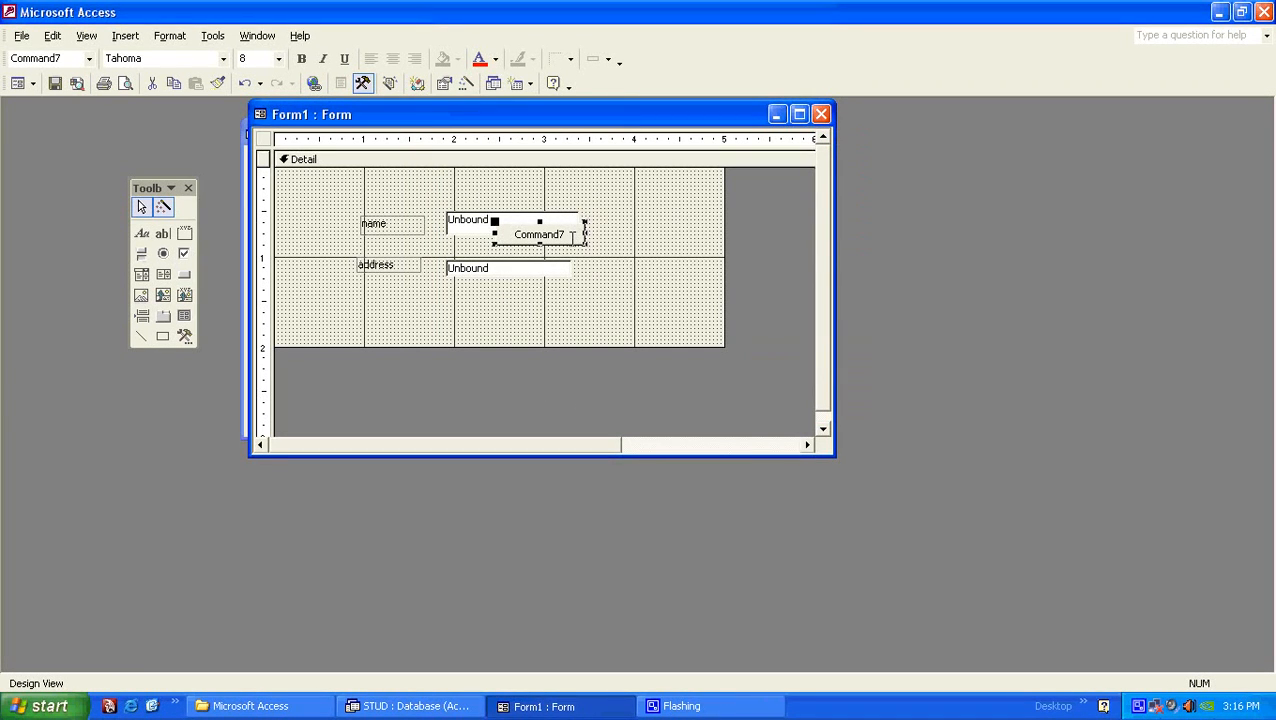
key(Delete)
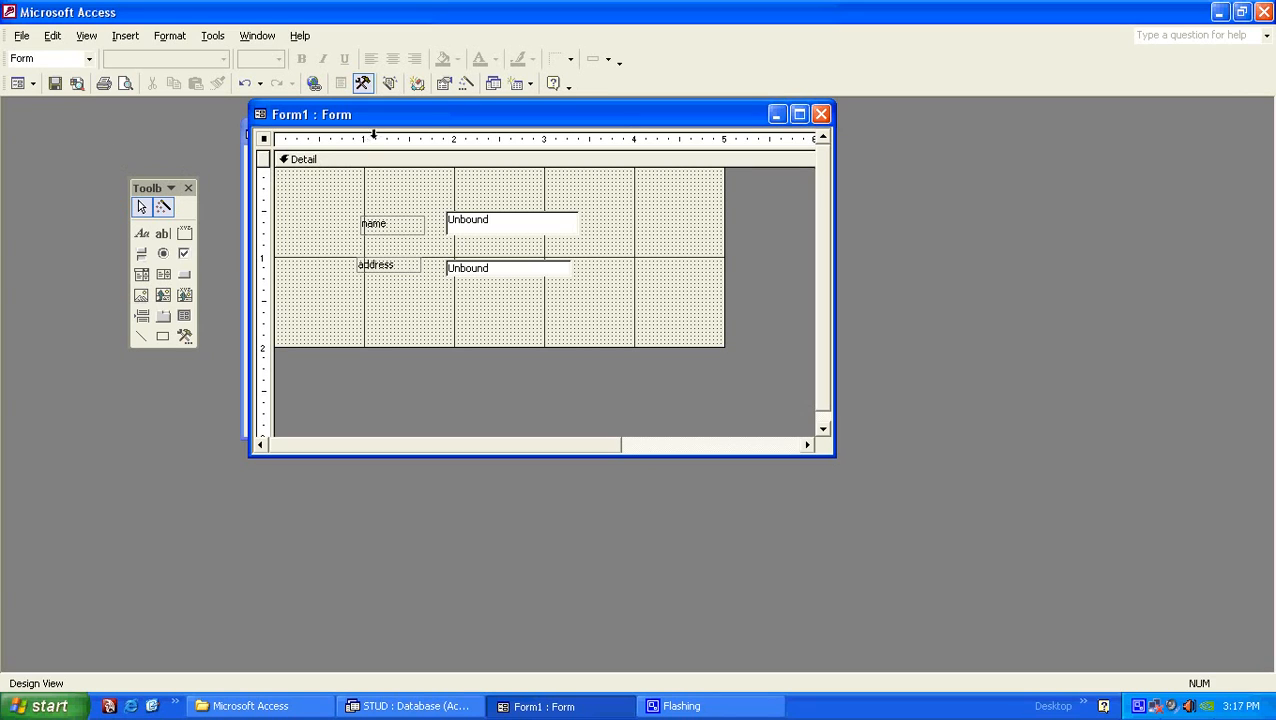
Step: Try out the name field in Form view with a sample first name and close the form without saving it
click(17, 84)
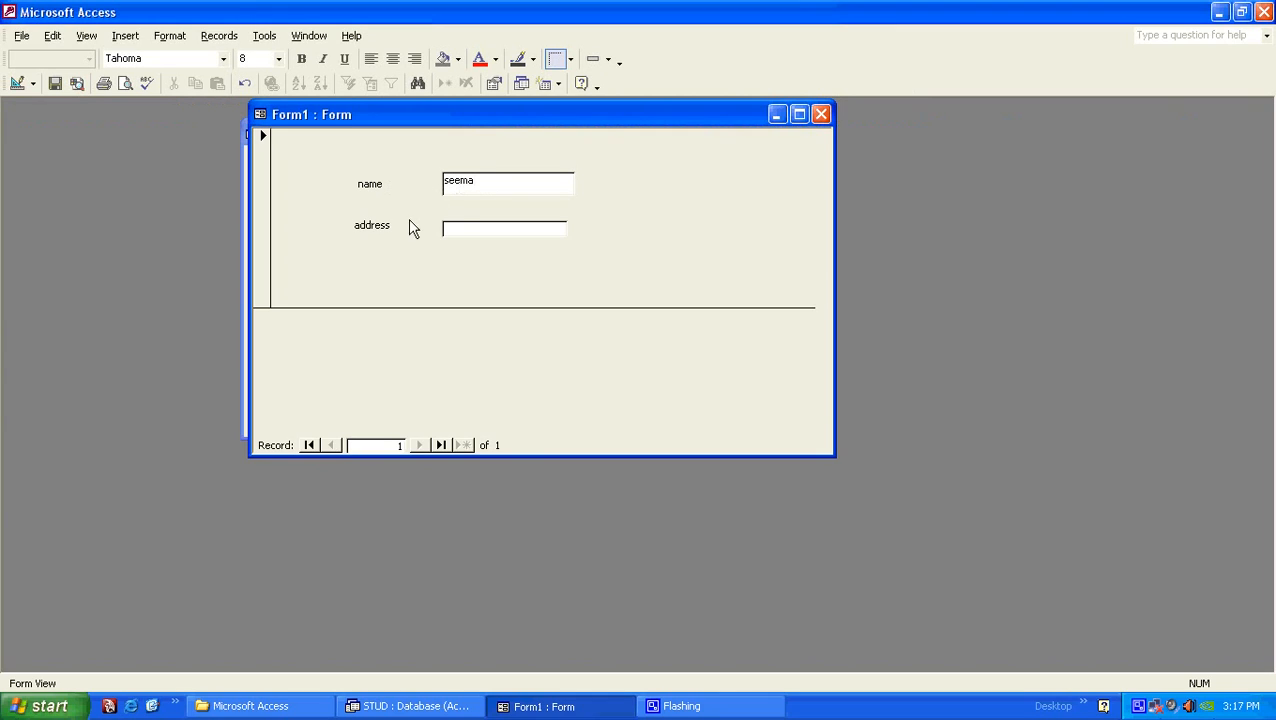
click(466, 227)
click(818, 116)
click(637, 411)
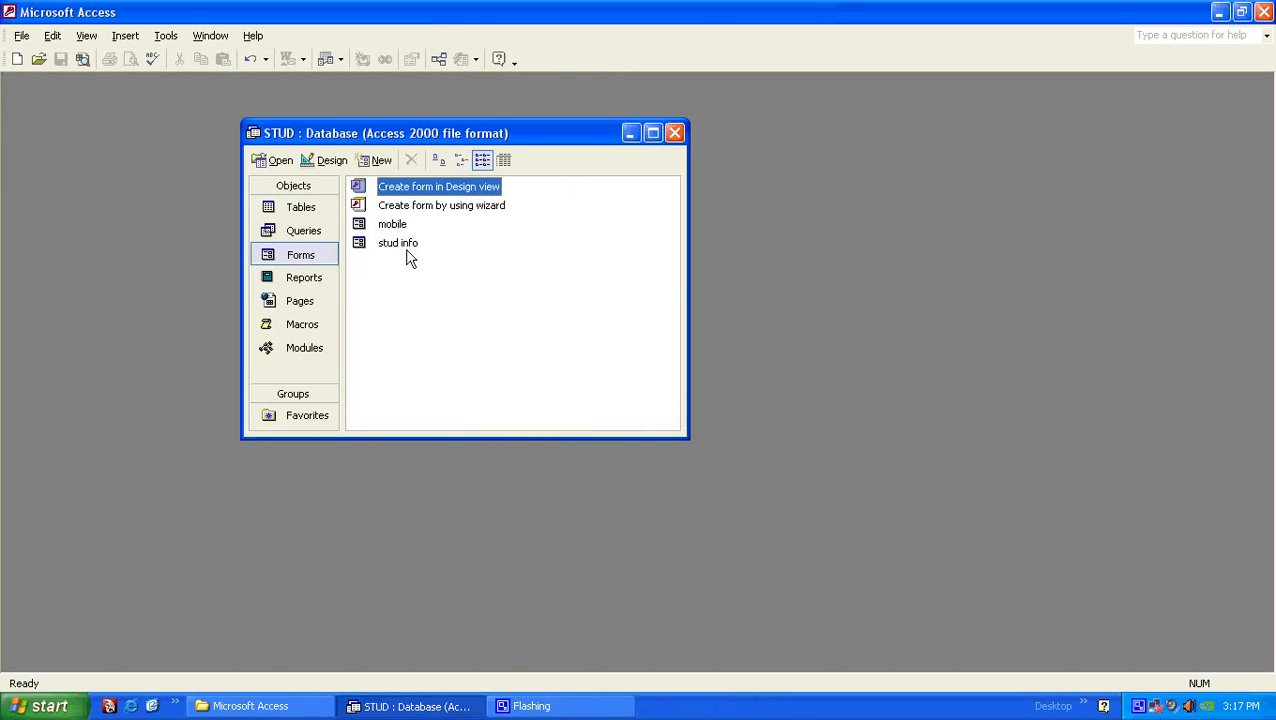
Step: Start creating a form with the Form Wizard and choose the stud info table as its source
click(474, 210)
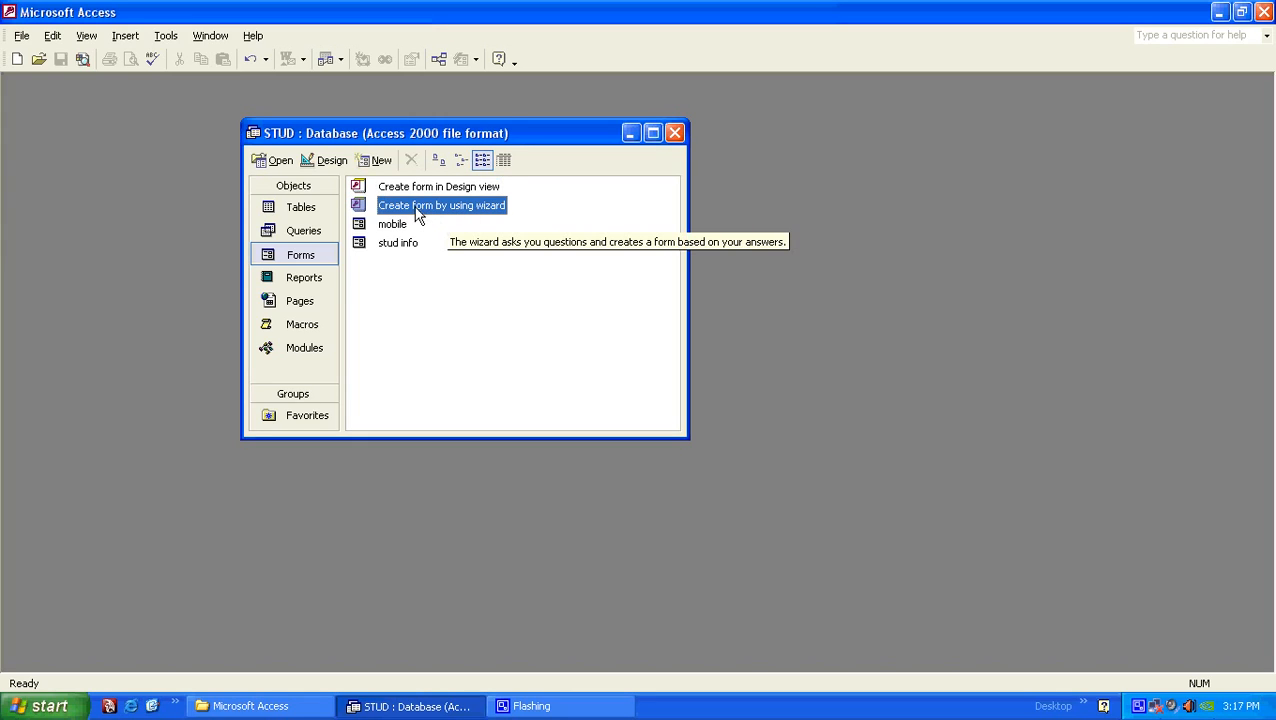
double_click(410, 208)
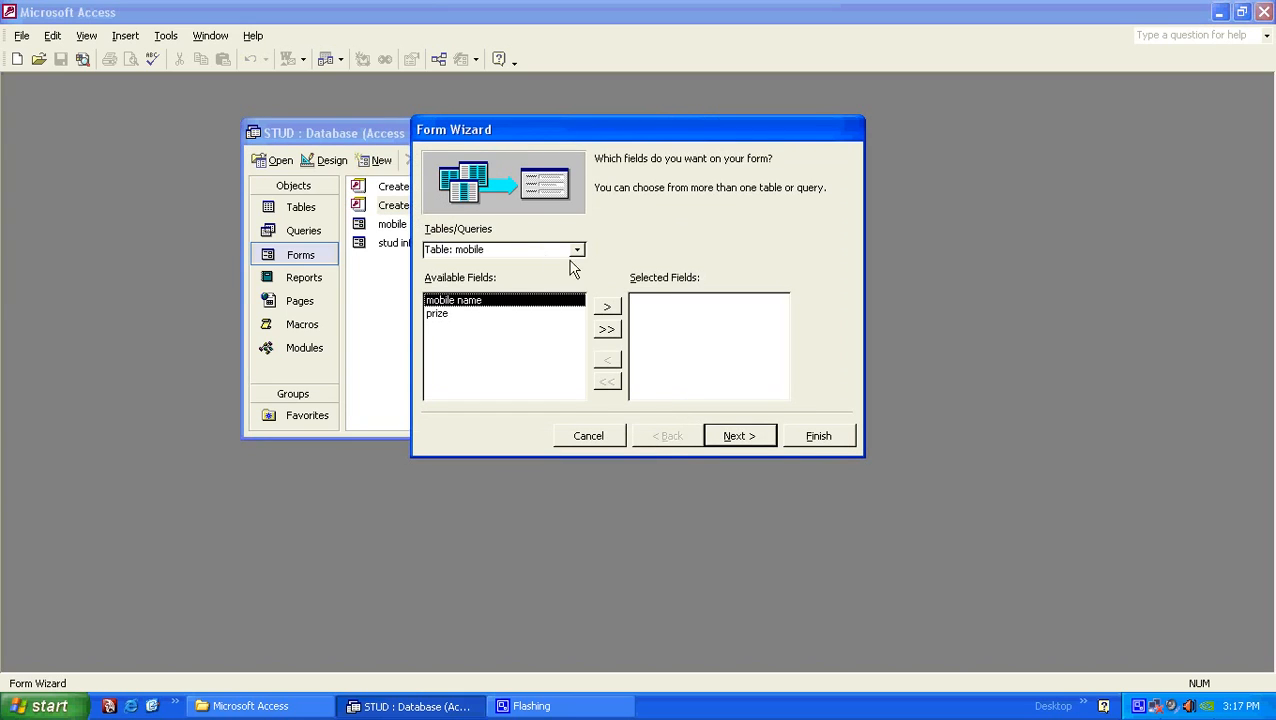
drag(541, 131, 531, 91)
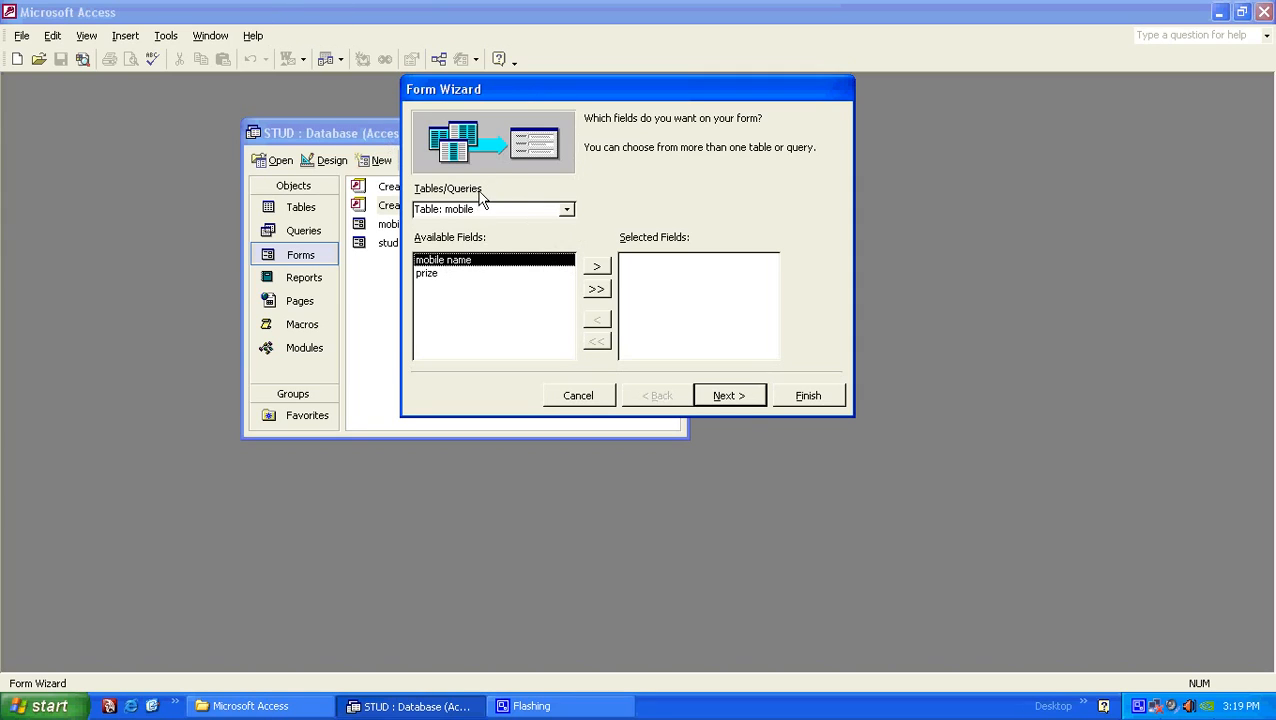
click(566, 209)
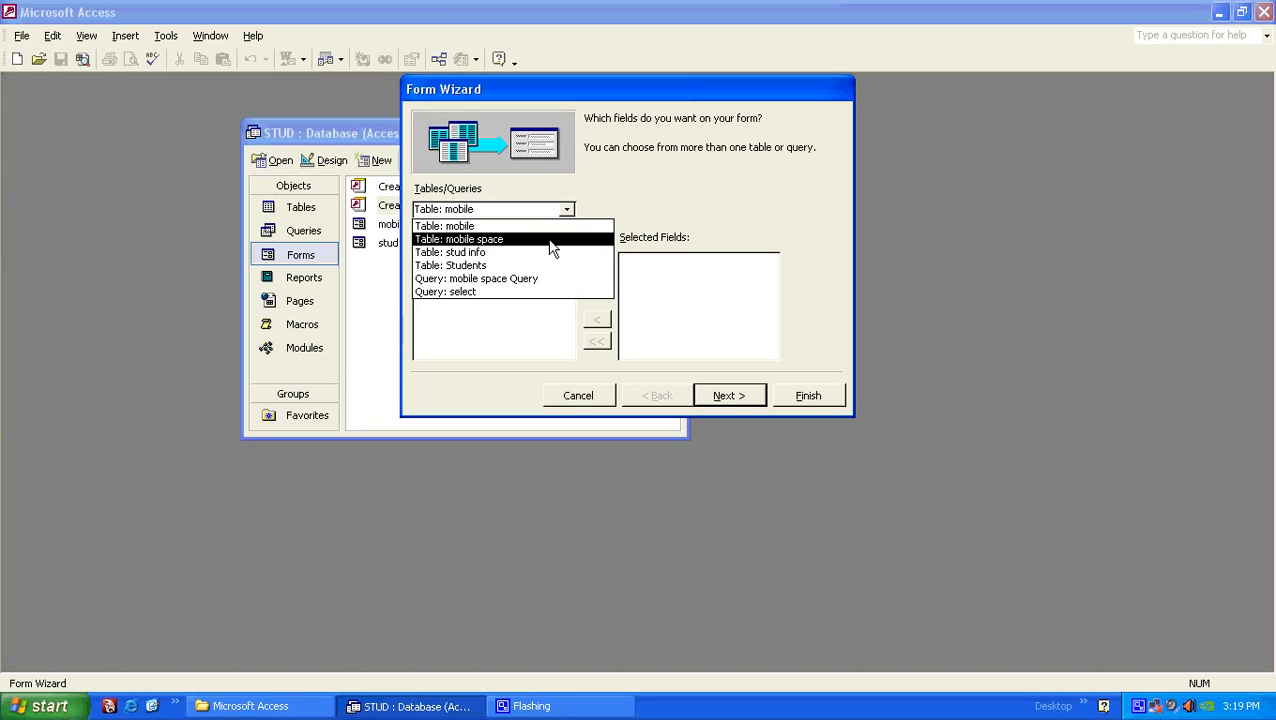
click(554, 256)
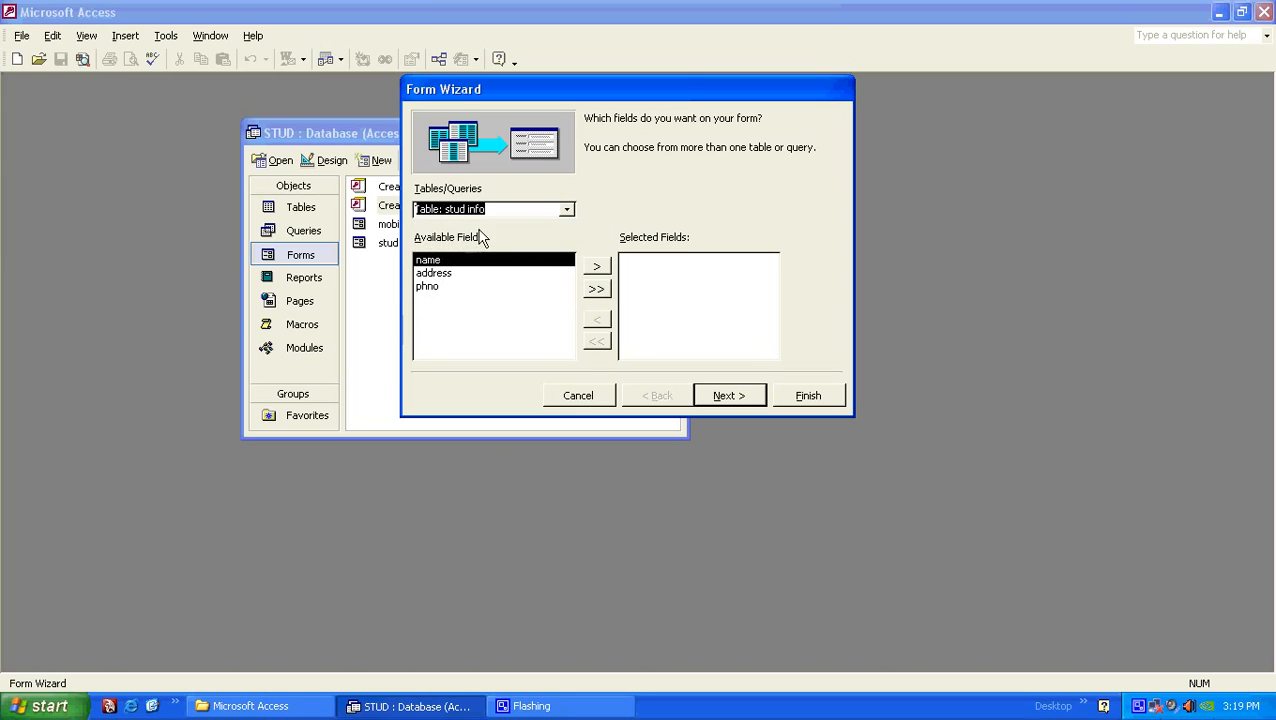
click(504, 207)
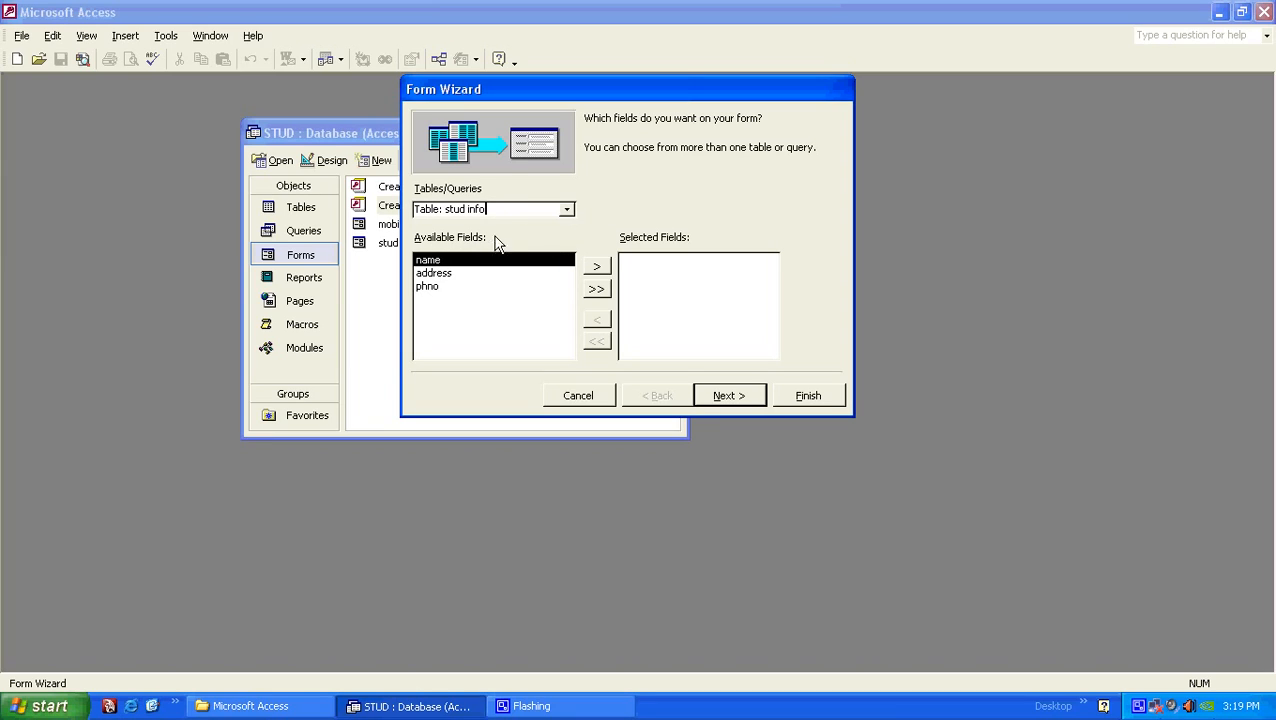
Step: Include the name, address and phno fields of the stud info table in the form
click(450, 276)
click(450, 287)
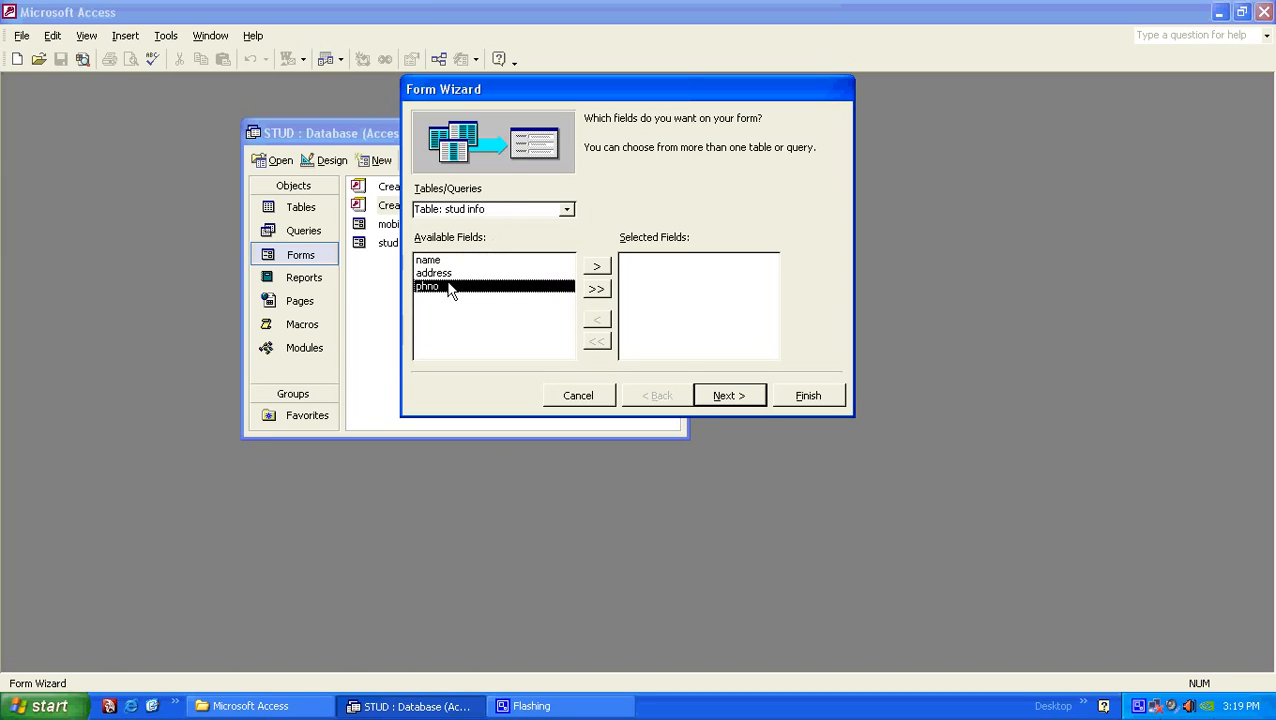
click(458, 262)
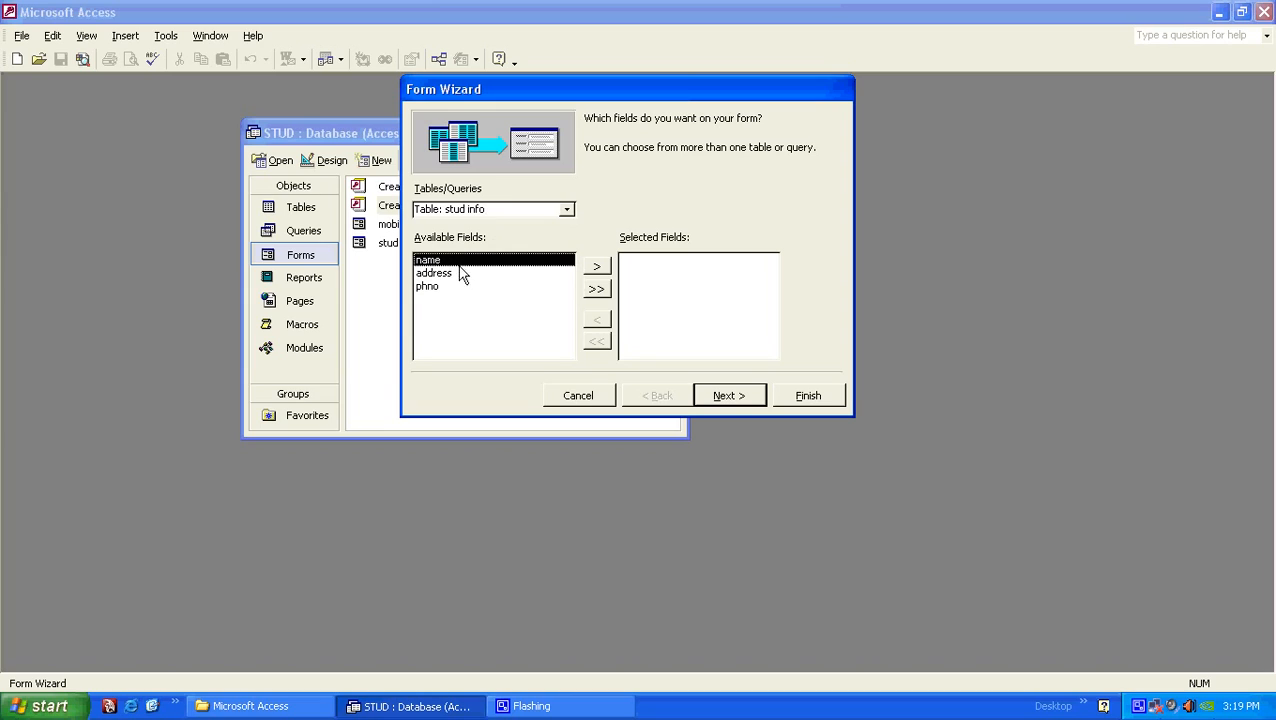
click(465, 275)
click(468, 262)
click(596, 266)
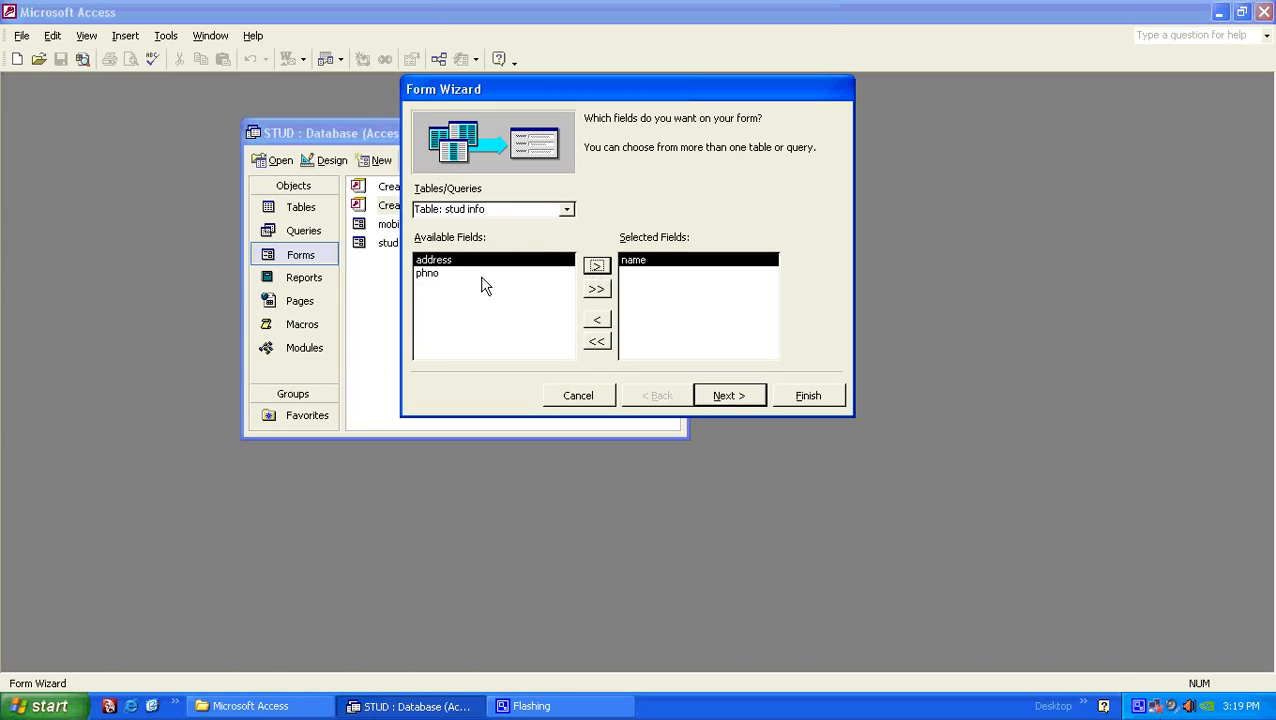
click(596, 266)
click(596, 266)
click(660, 263)
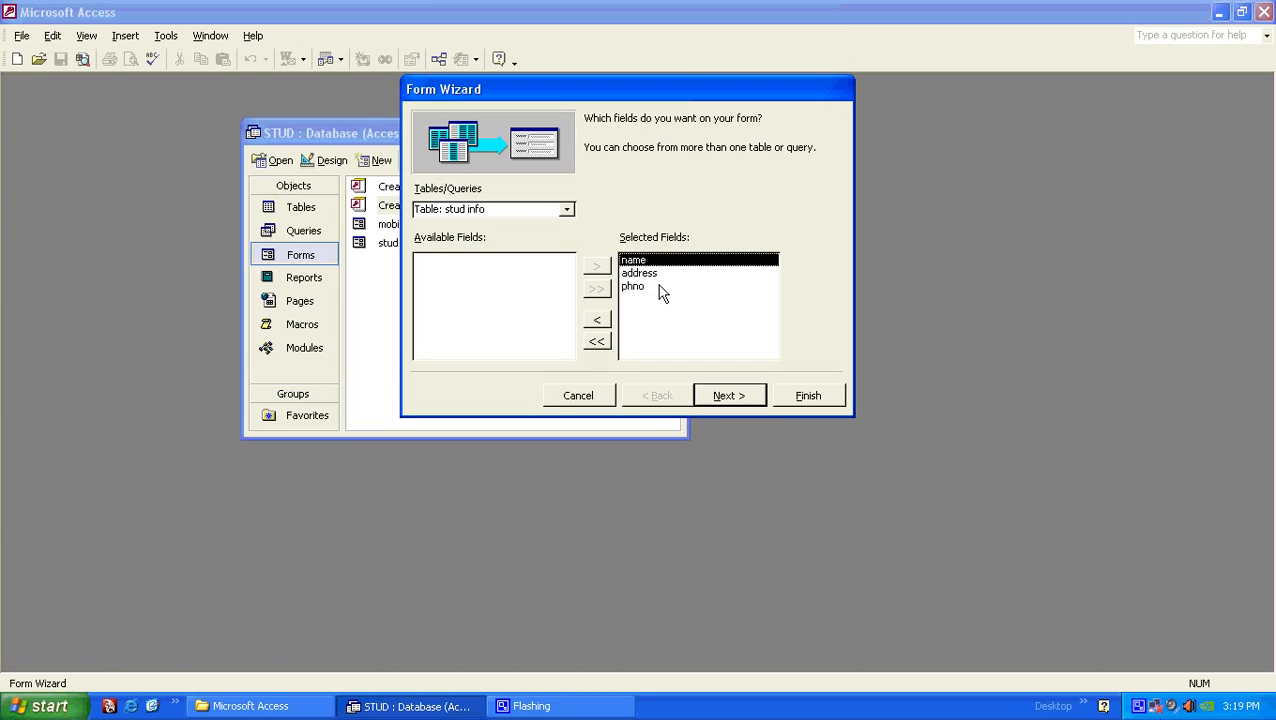
click(660, 287)
Step: Give the form a Tabular layout and the Standard style, and finish it with the title stud info1, opened for viewing
click(748, 402)
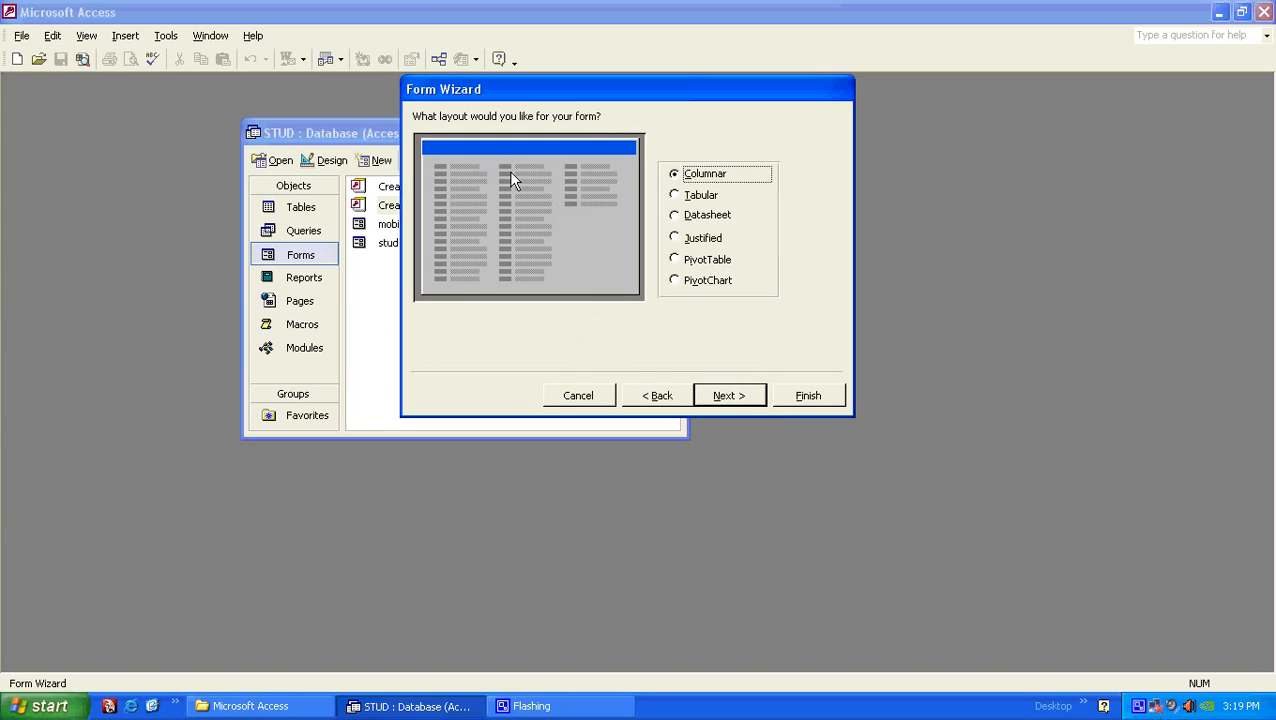
click(677, 196)
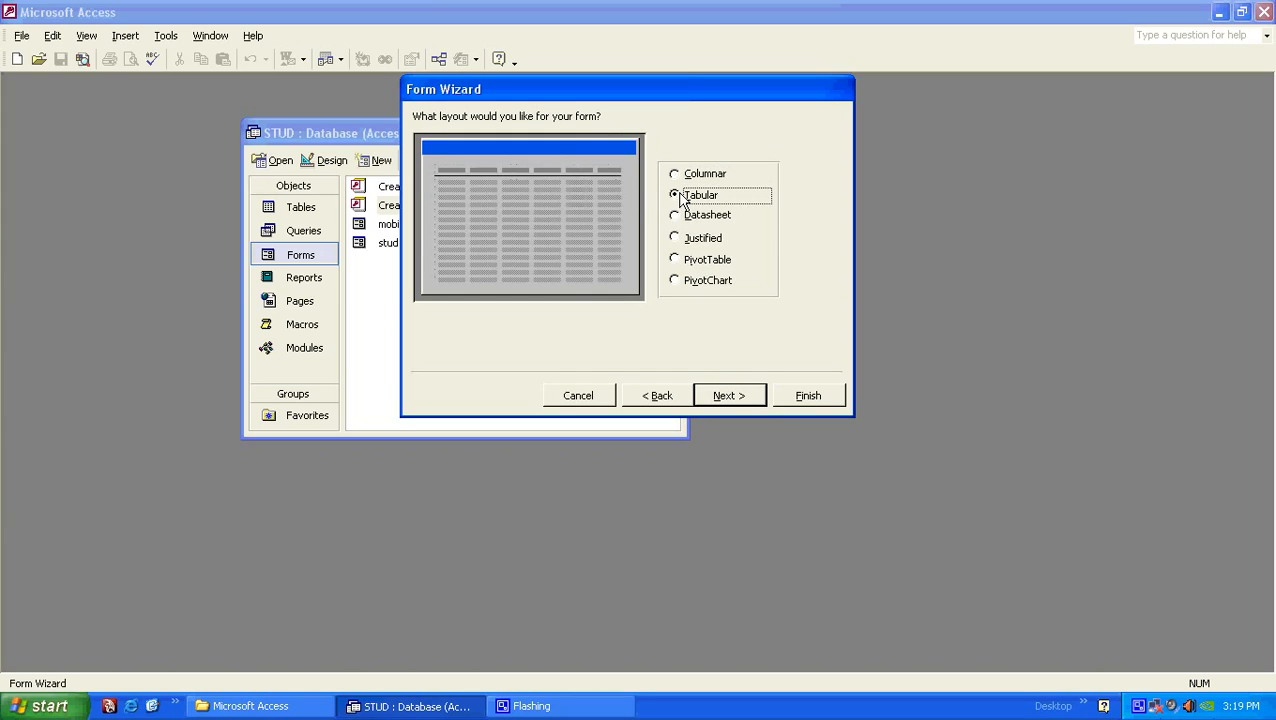
click(740, 412)
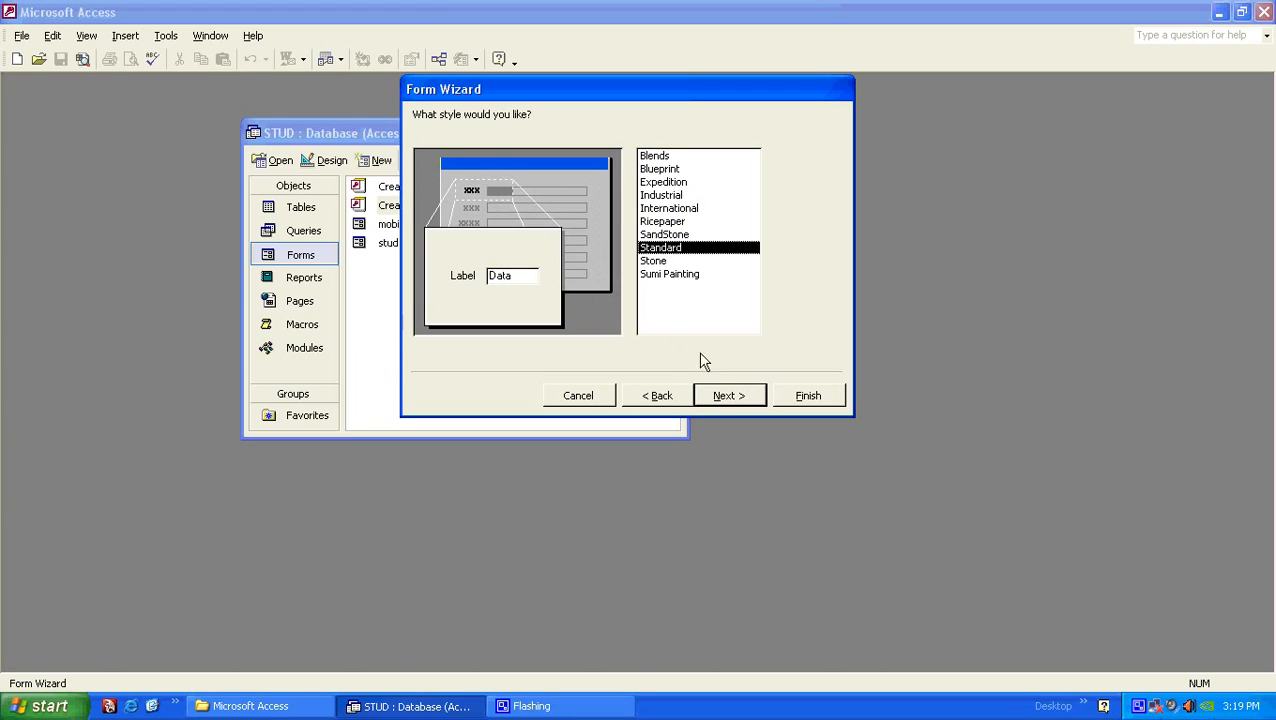
click(724, 395)
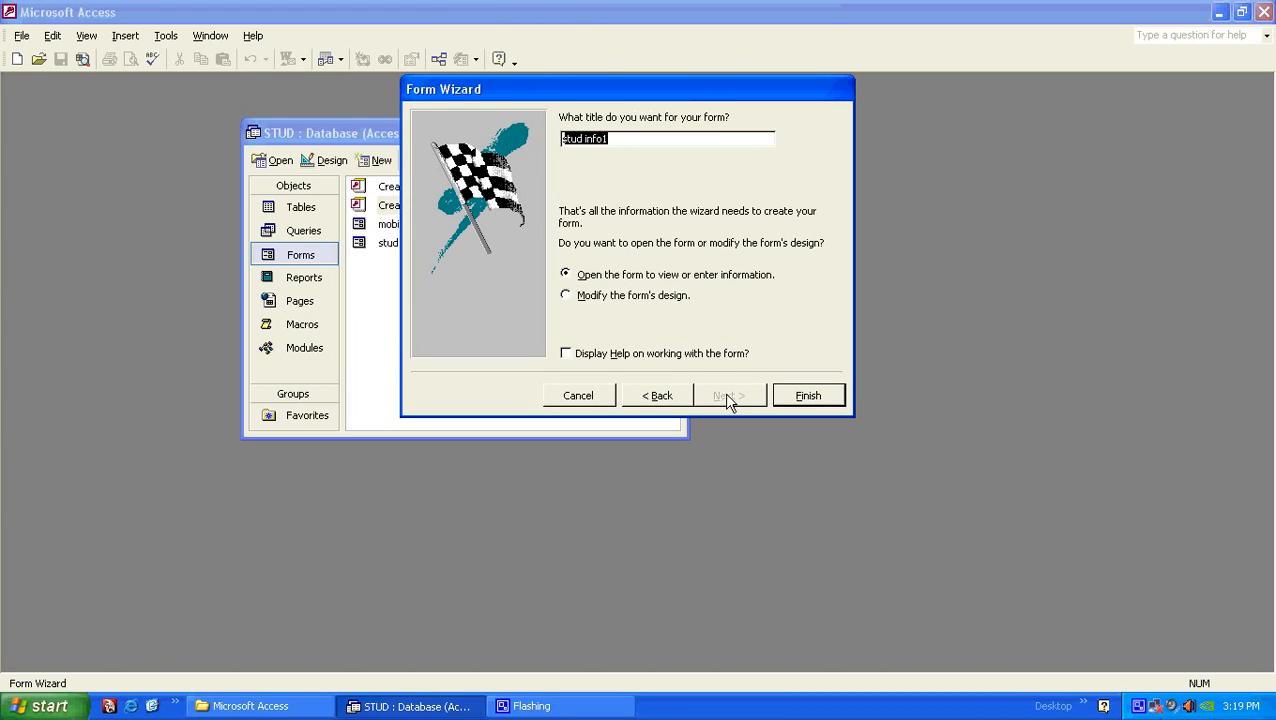
click(808, 396)
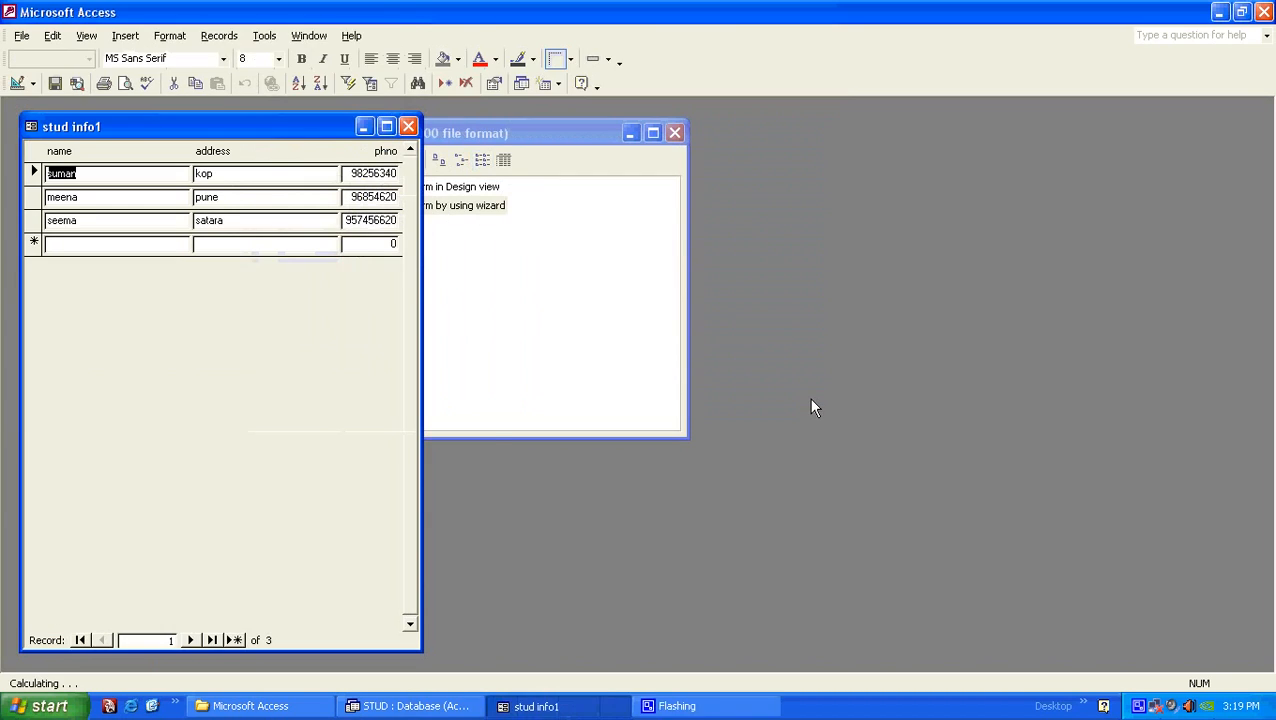
Step: View the stud info1 form's records in a maximized window, restore the window's size and close the form
drag(209, 124, 524, 141)
click(699, 144)
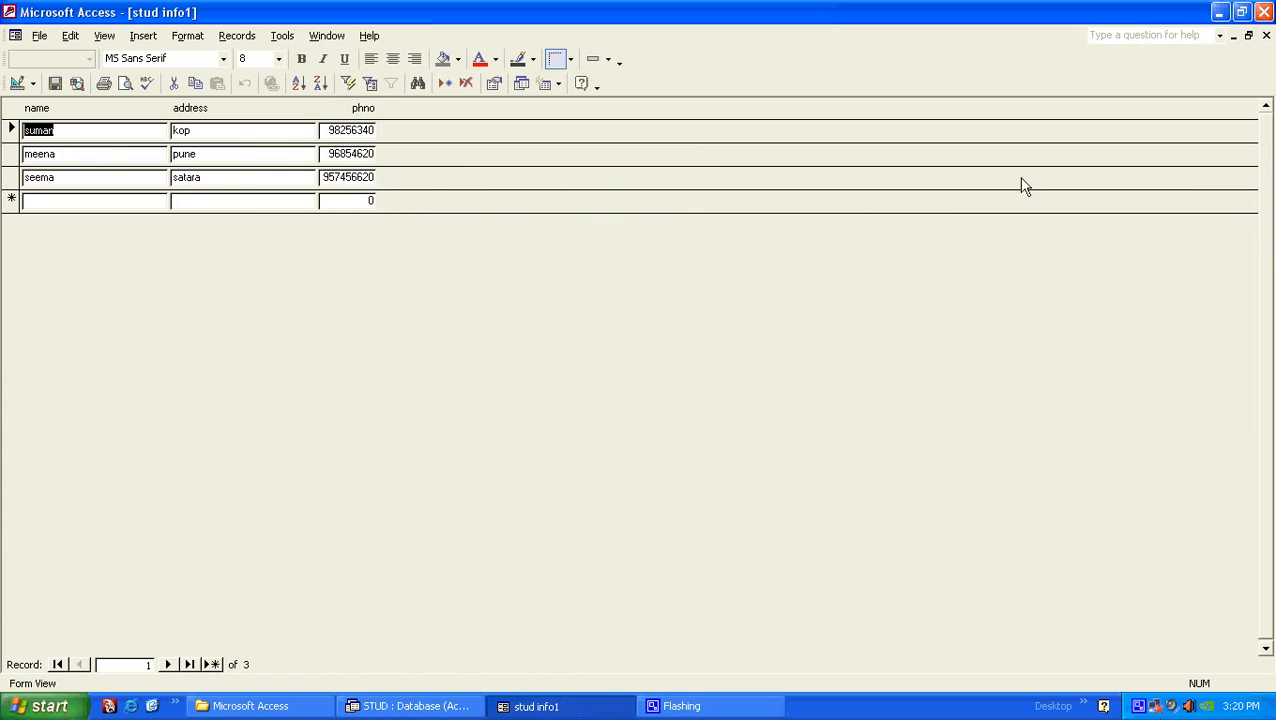
click(1248, 35)
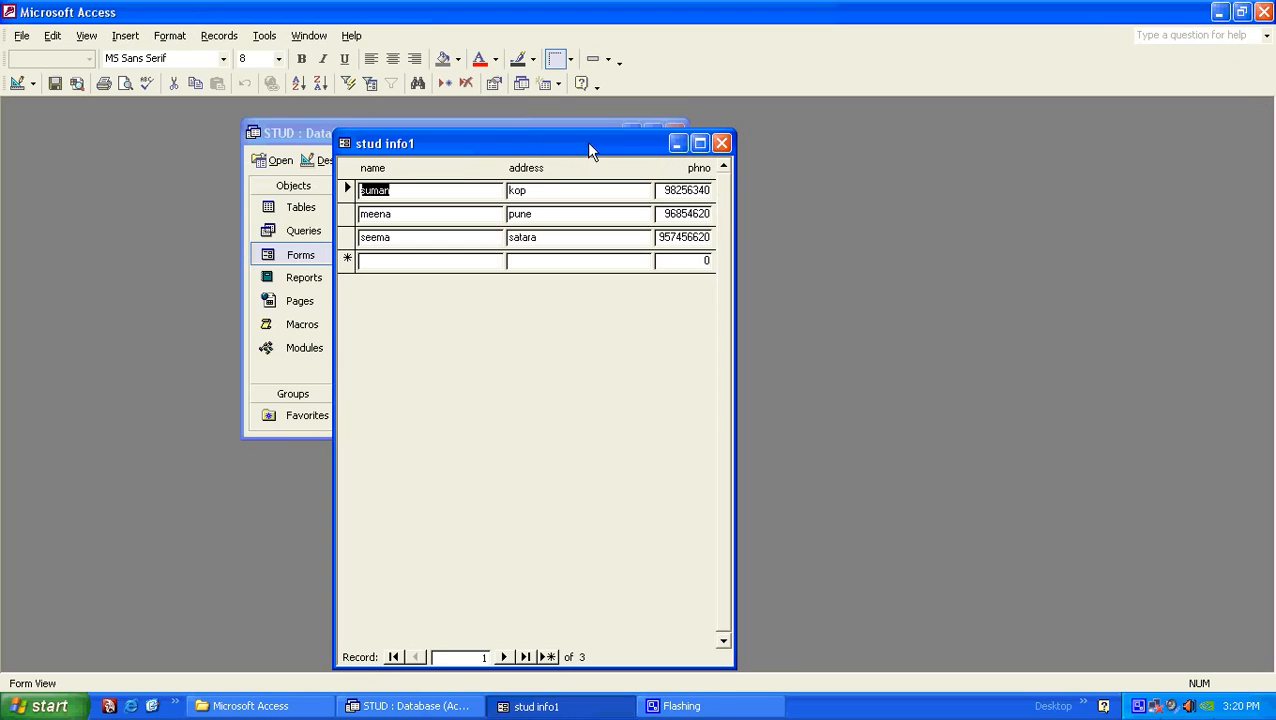
click(721, 143)
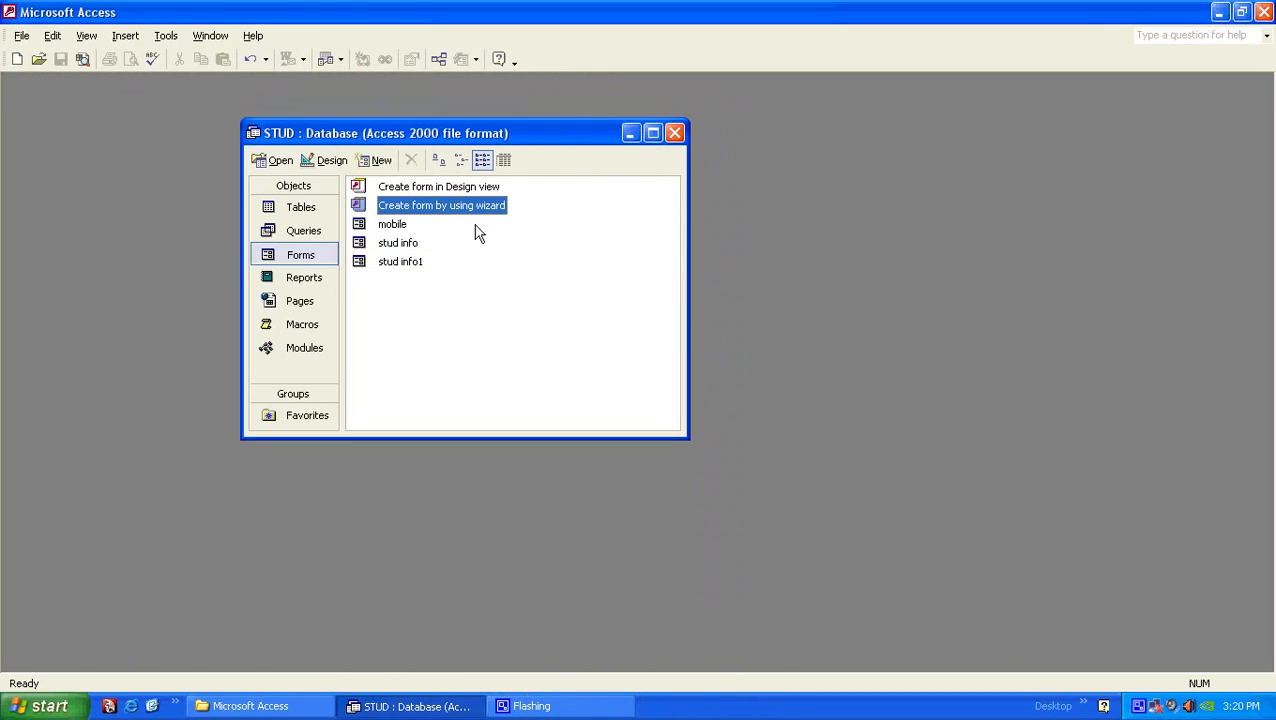